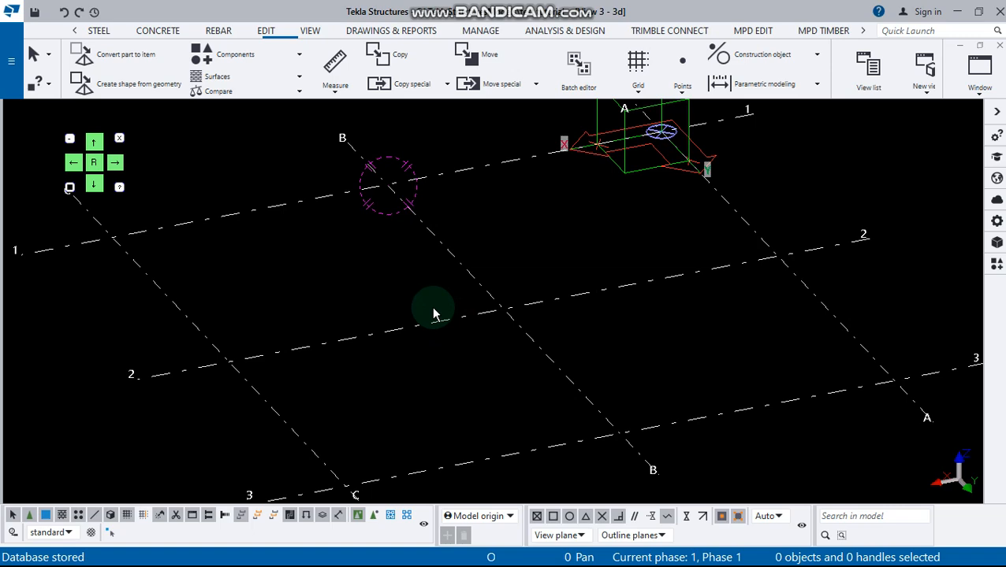
pyautogui.scroll(-5, 433, 314)
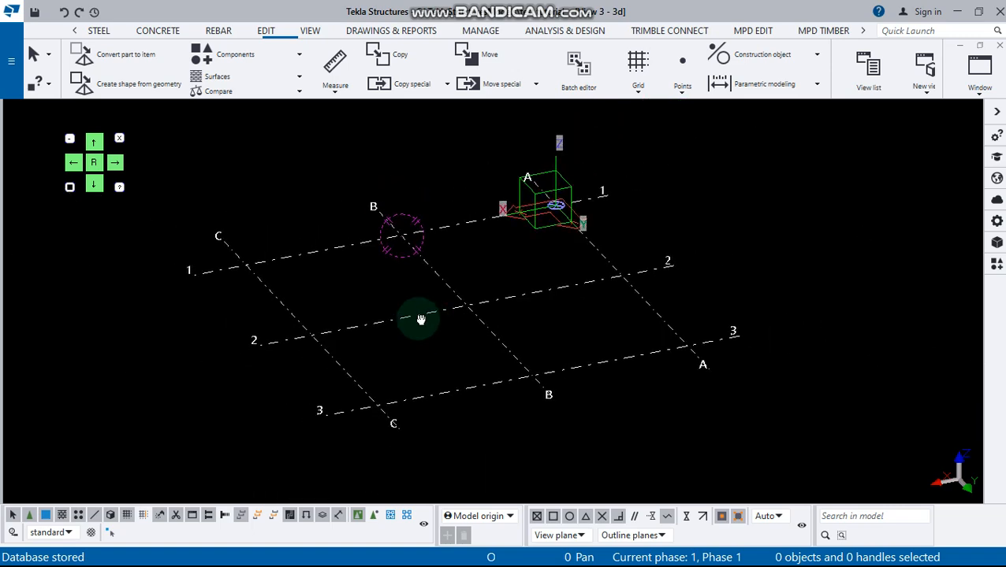
pyautogui.scroll(4, 420, 292)
pyautogui.scroll(-5, 420, 295)
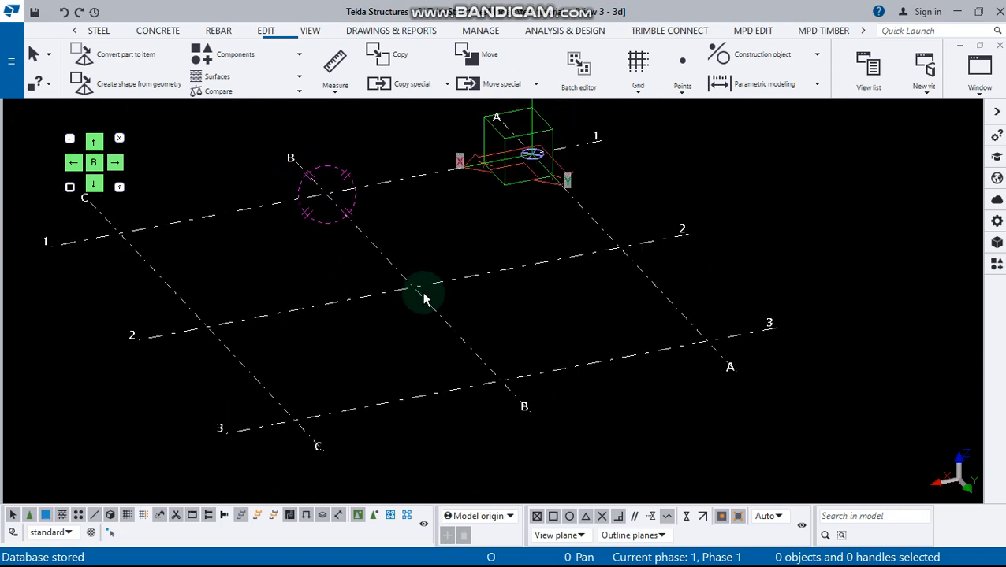
pyautogui.moveTo(420, 297); pyautogui.dragTo(495, 281, button='middle')
pyautogui.scroll(3, 497, 289)
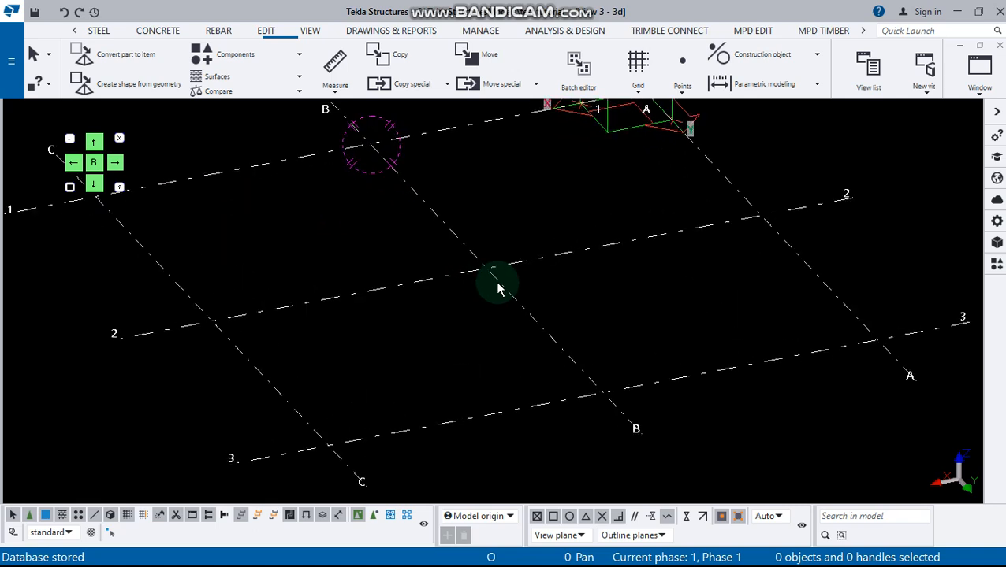
pyautogui.scroll(-3, 497, 289)
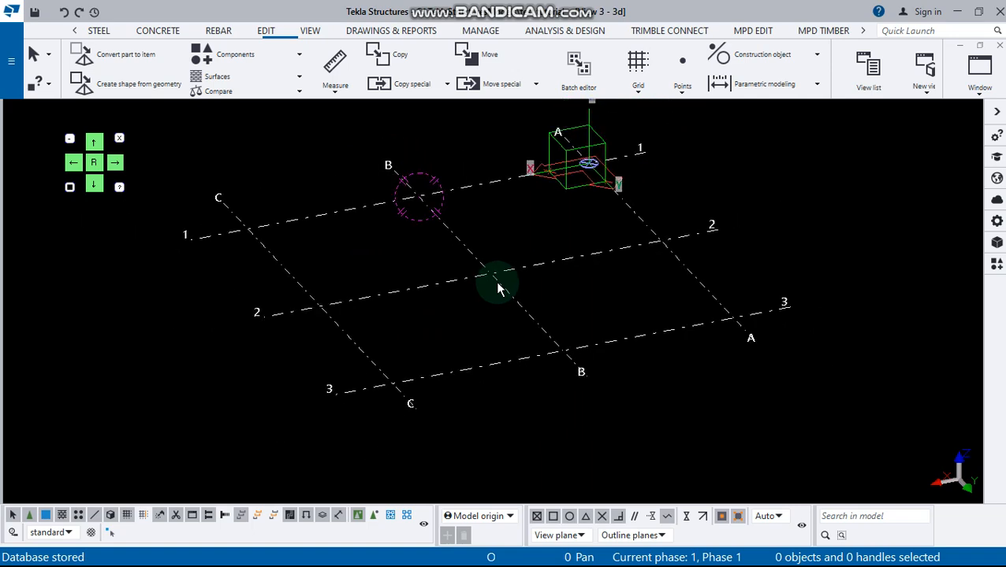
pyautogui.scroll(2, 497, 289)
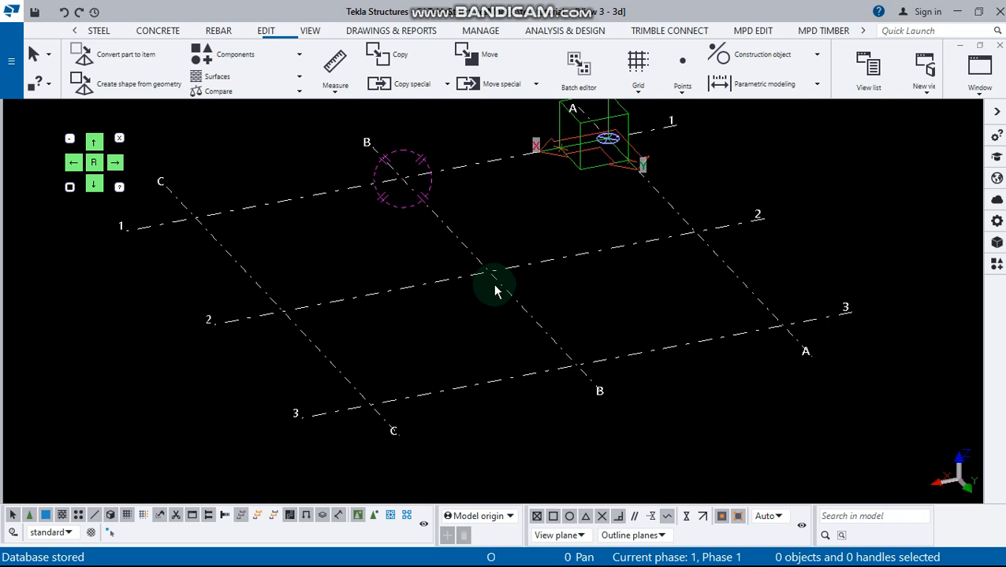
# Switch from the 3d view to the elevation view Grid @1
pyautogui.click(99, 31)
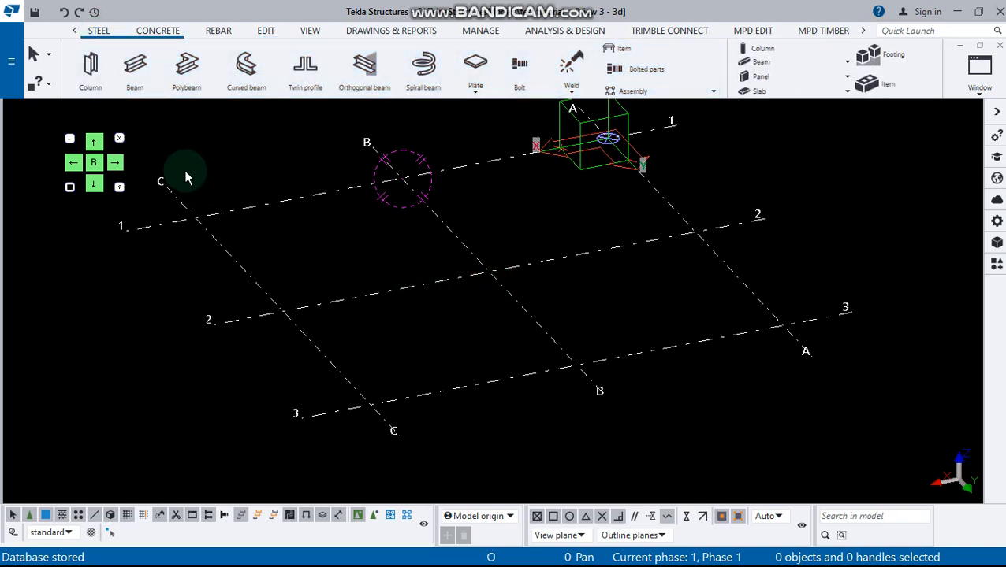
pyautogui.click(977, 93)
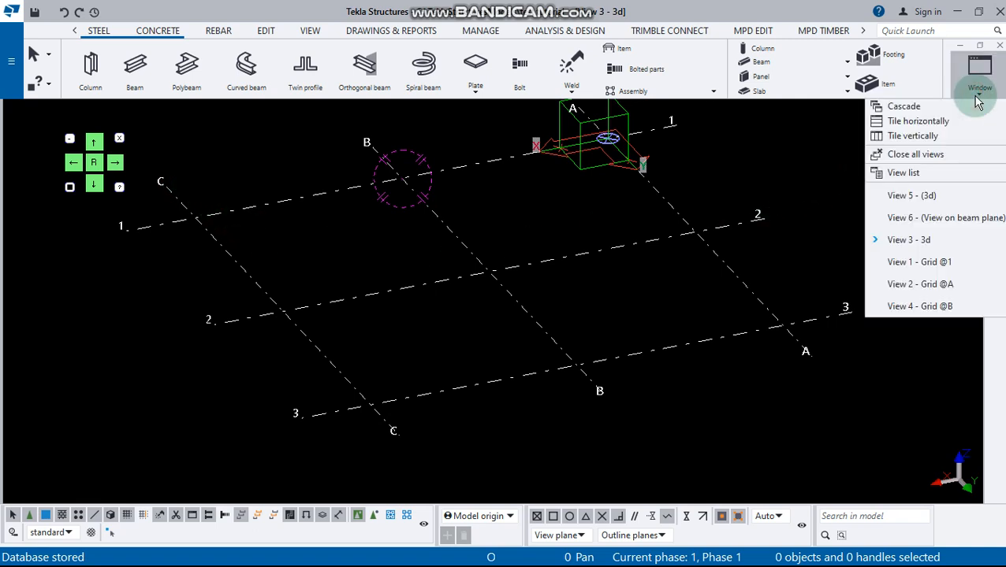
pyautogui.click(930, 262)
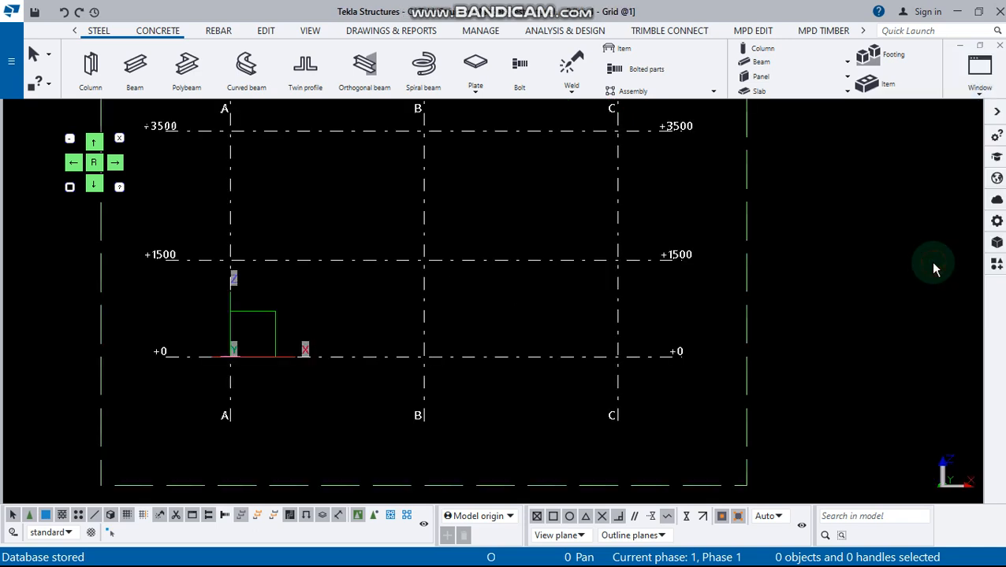
pyautogui.scroll(3, 430, 297)
pyautogui.scroll(-4, 429, 296)
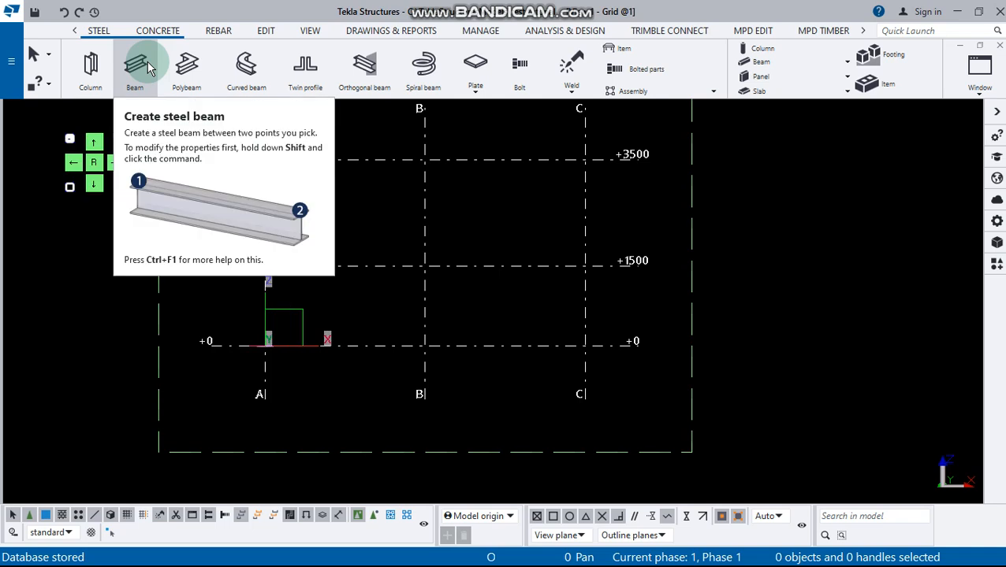
# Model a vertical steel beam on grid line B from level +0 up to level +1500 as the column
pyautogui.click(136, 67)
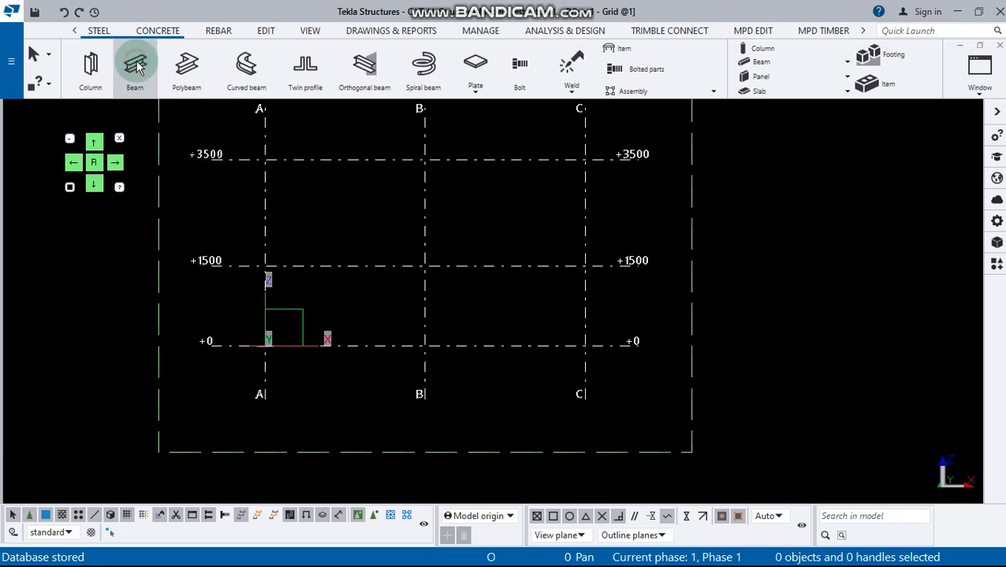
pyautogui.scroll(5, 425, 344)
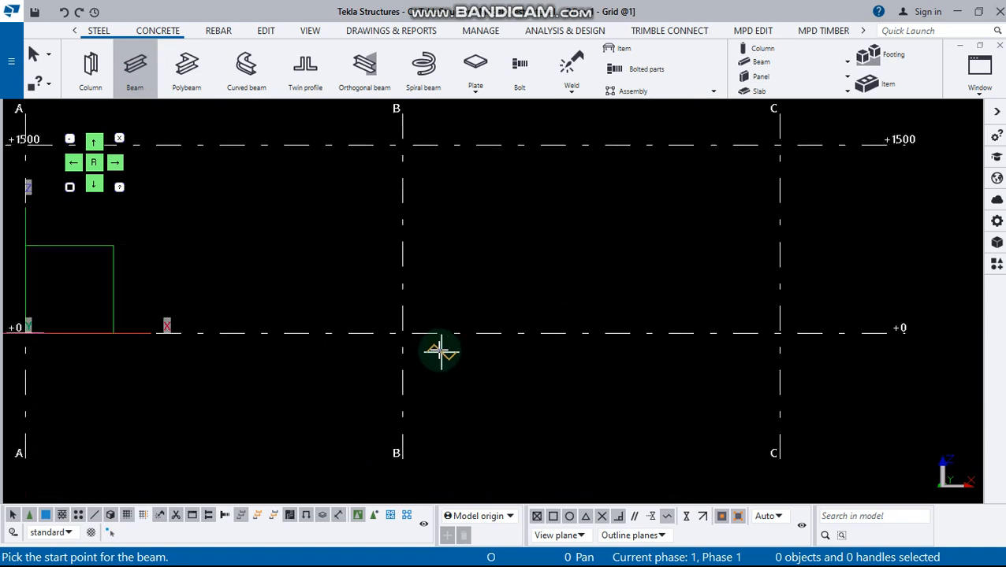
pyautogui.click(401, 333)
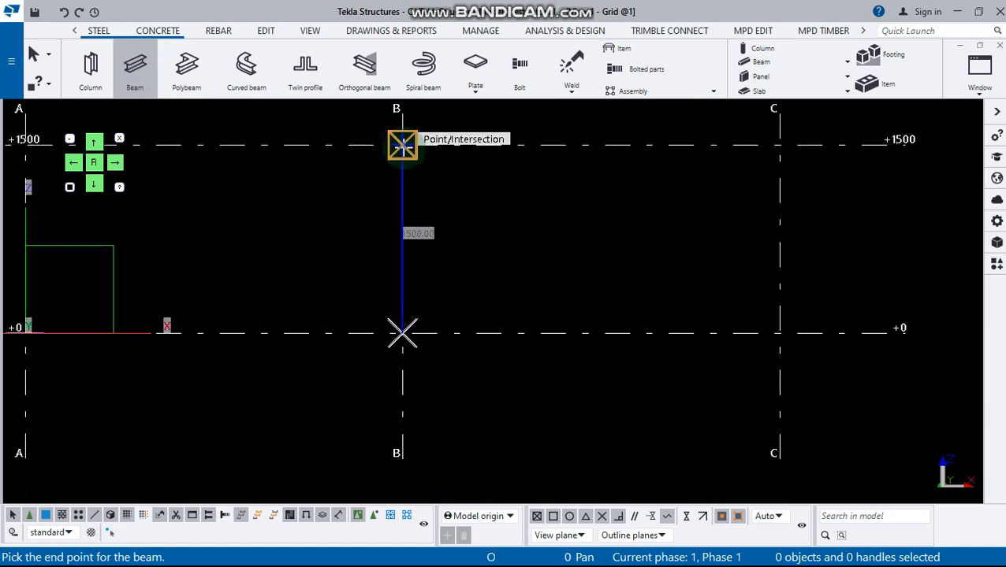
pyautogui.click(402, 145)
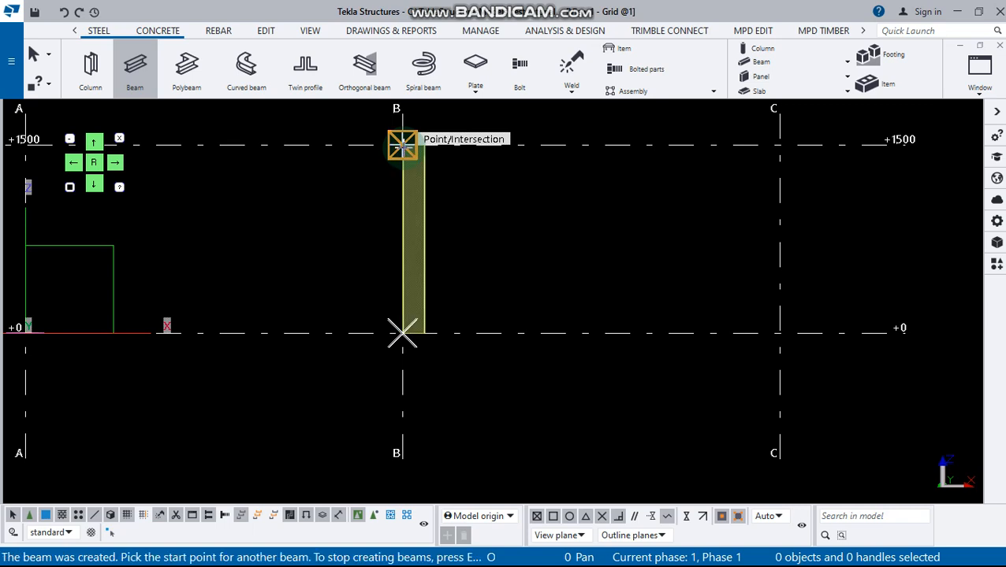
pyautogui.rightClick(465, 215)
pyautogui.click(505, 227)
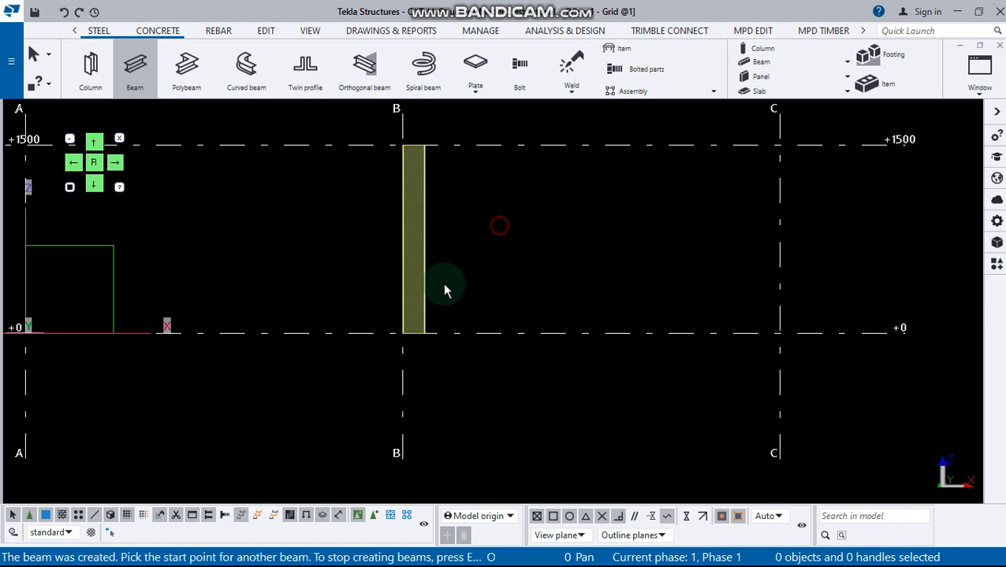
# Set the steel column's horizontal position to Middle so its profile is centred on grid line B
pyautogui.scroll(4, 427, 330)
pyautogui.scroll(2, 397, 354)
pyautogui.scroll(-1, 424, 316)
pyautogui.doubleClick(426, 292)
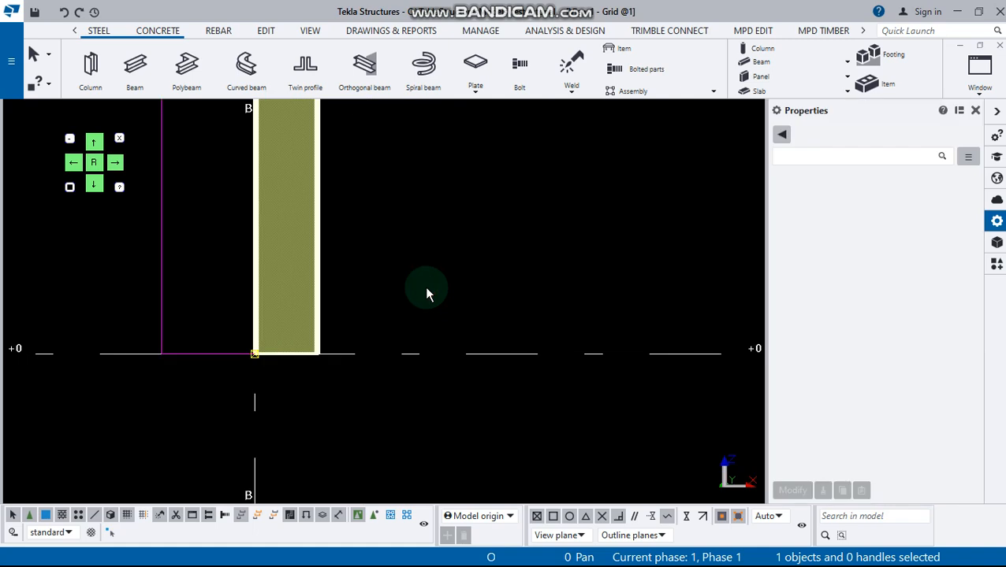
pyautogui.scroll(-1, 320, 314)
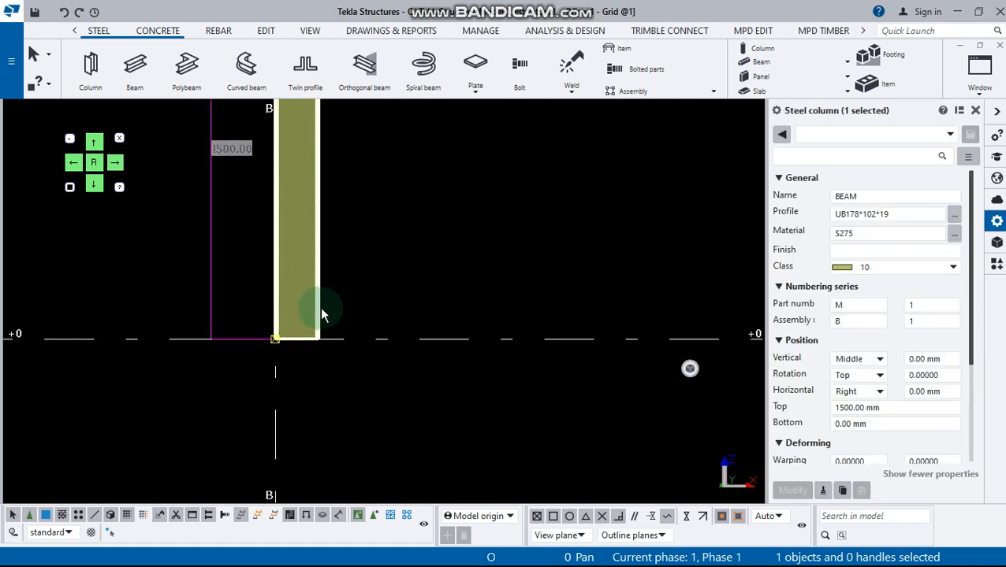
pyautogui.scroll(-1, 320, 309)
pyautogui.moveTo(307, 292); pyautogui.dragTo(393, 316, button='middle')
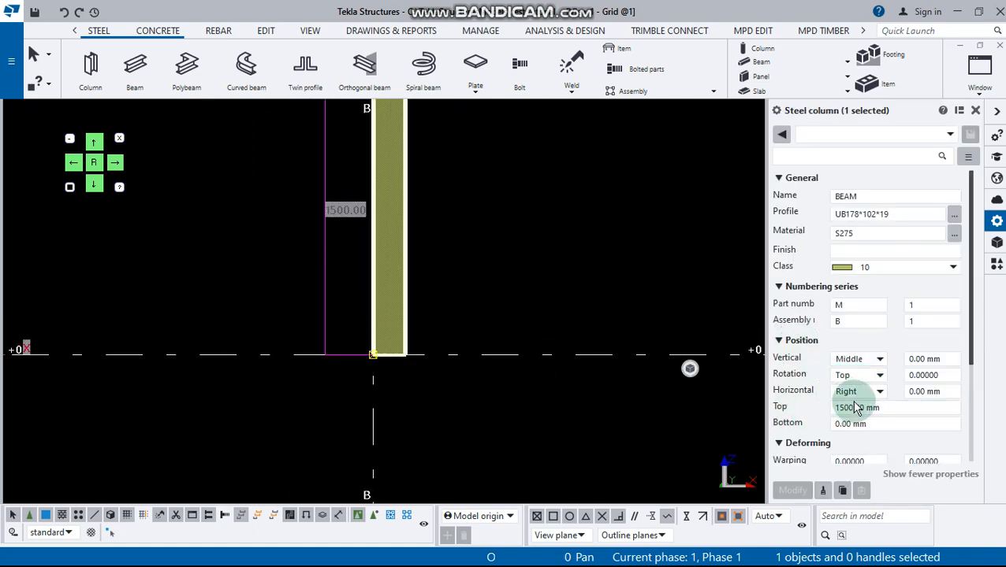
pyautogui.click(878, 394)
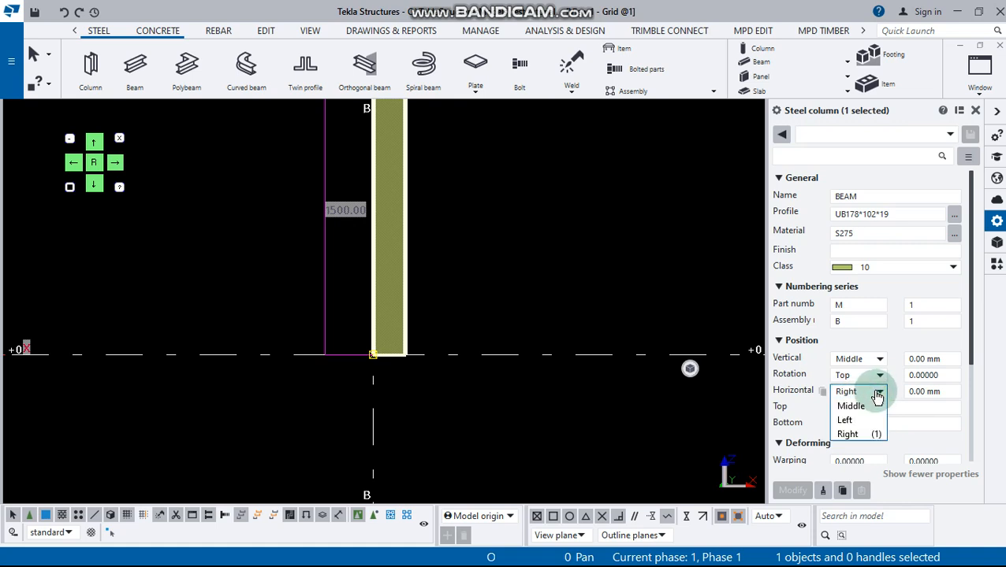
pyautogui.click(851, 406)
pyautogui.click(791, 489)
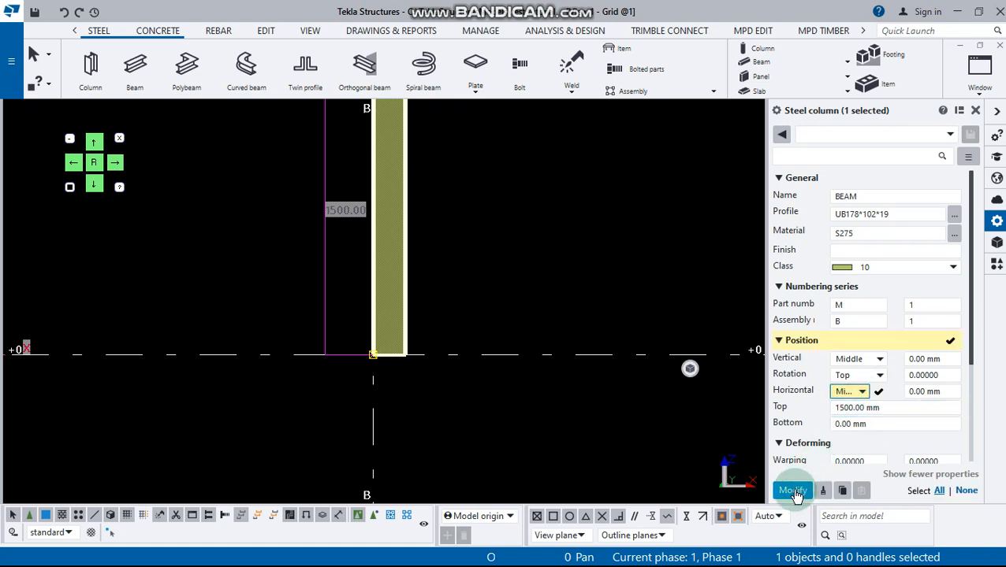
pyautogui.scroll(5, 369, 354)
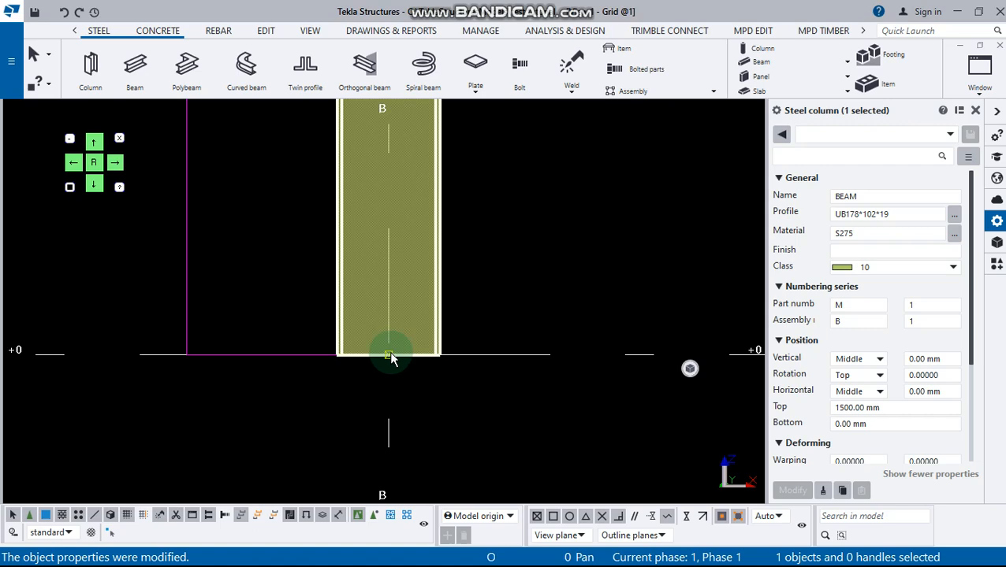
pyautogui.scroll(-6, 381, 359)
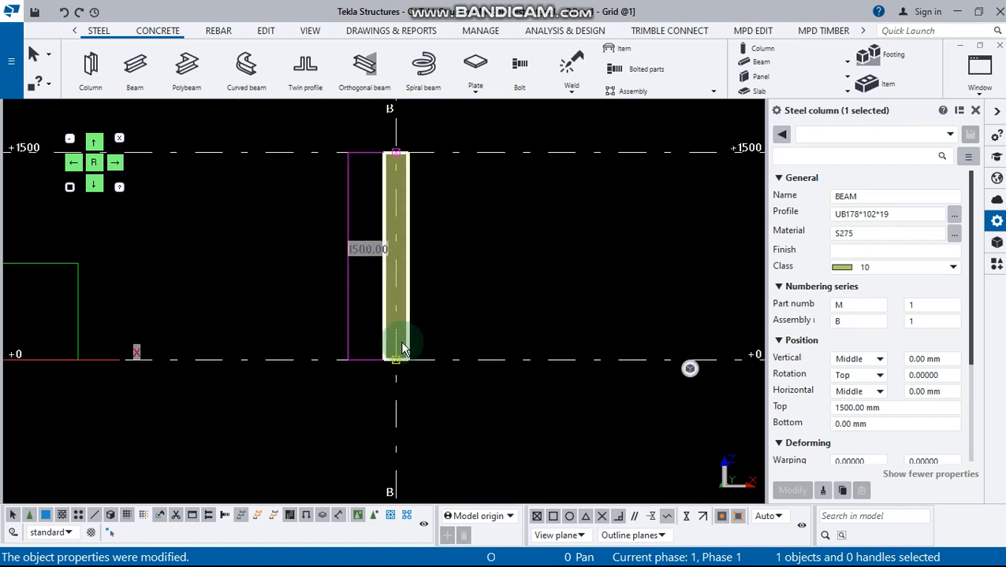
pyautogui.scroll(2, 375, 245)
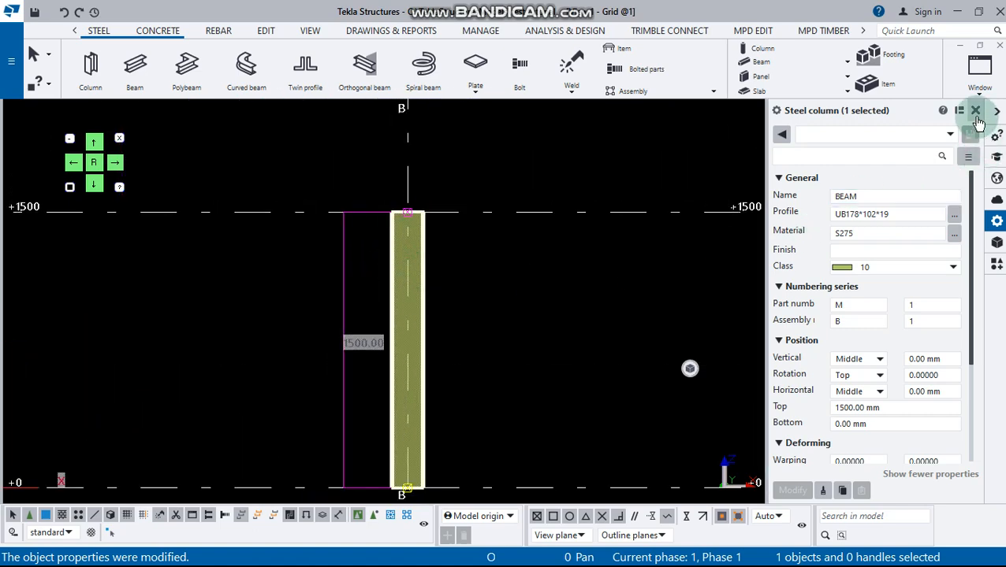
pyautogui.click(976, 114)
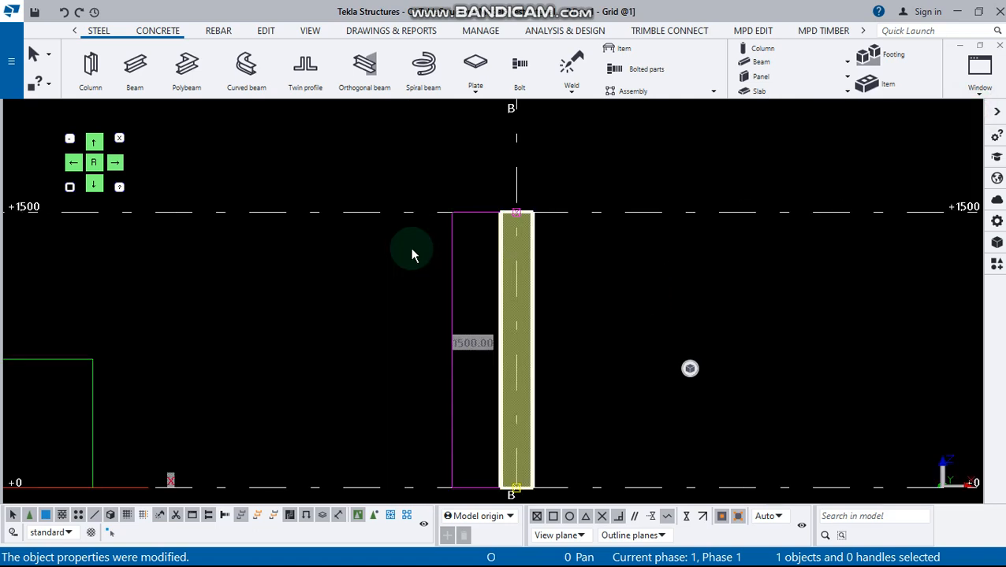
# Search the component catalog for "base" and apply Base plate (1042) to the column at its foot on level +0
pyautogui.scroll(-3, 427, 231)
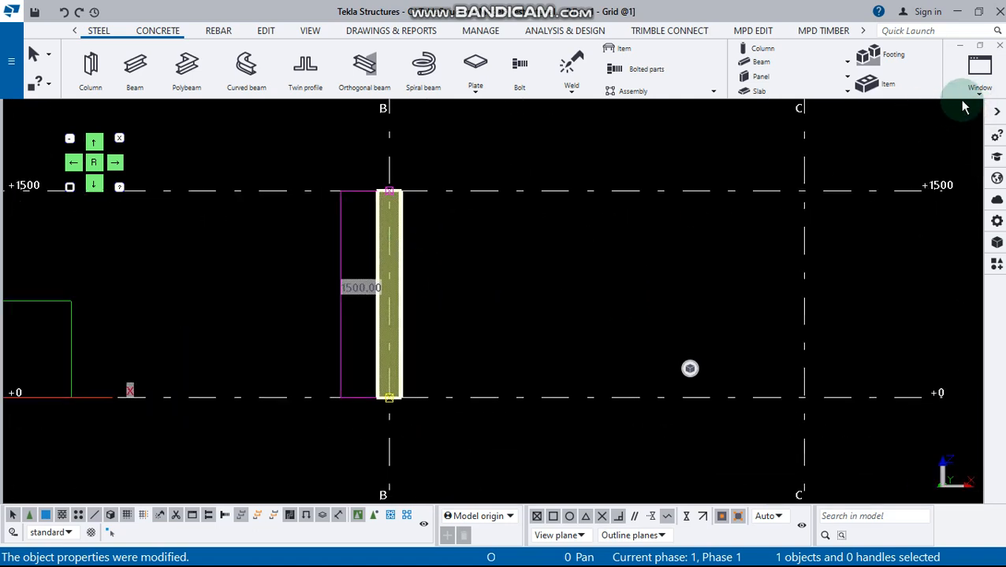
pyautogui.scroll(4, 378, 405)
pyautogui.moveTo(376, 408); pyautogui.dragTo(392, 382, button='middle')
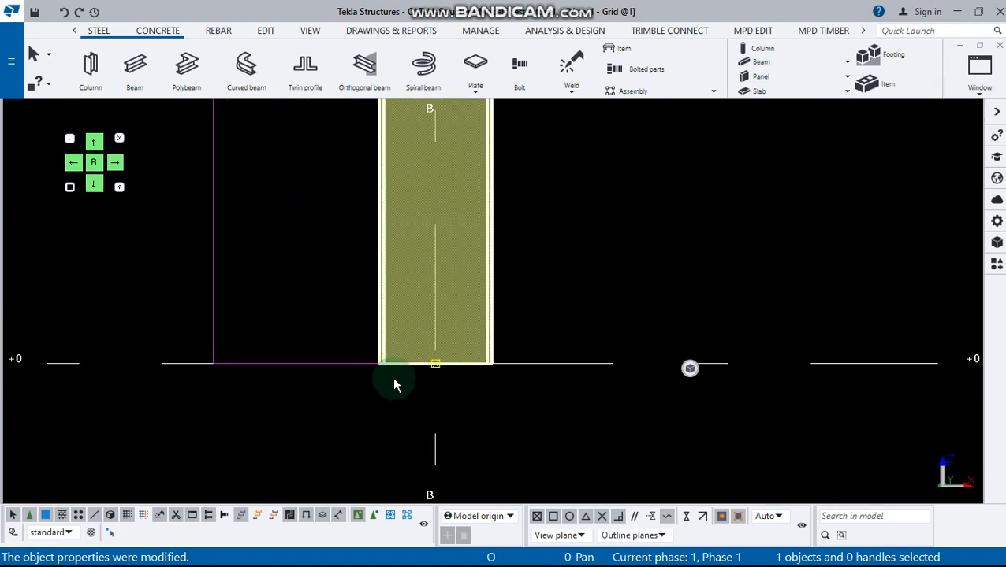
pyautogui.click(995, 267)
pyautogui.click(827, 157)
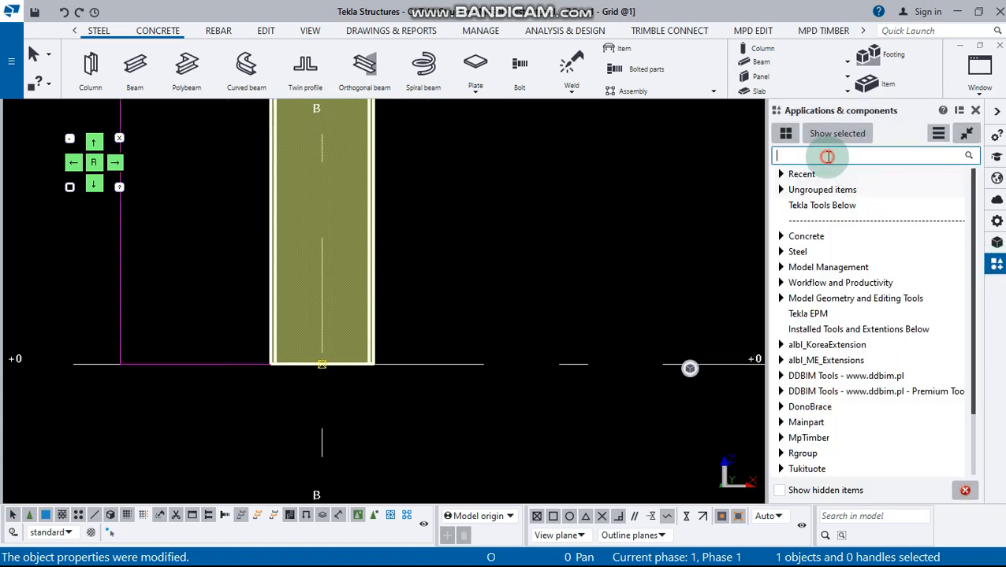
pyautogui.write('base')
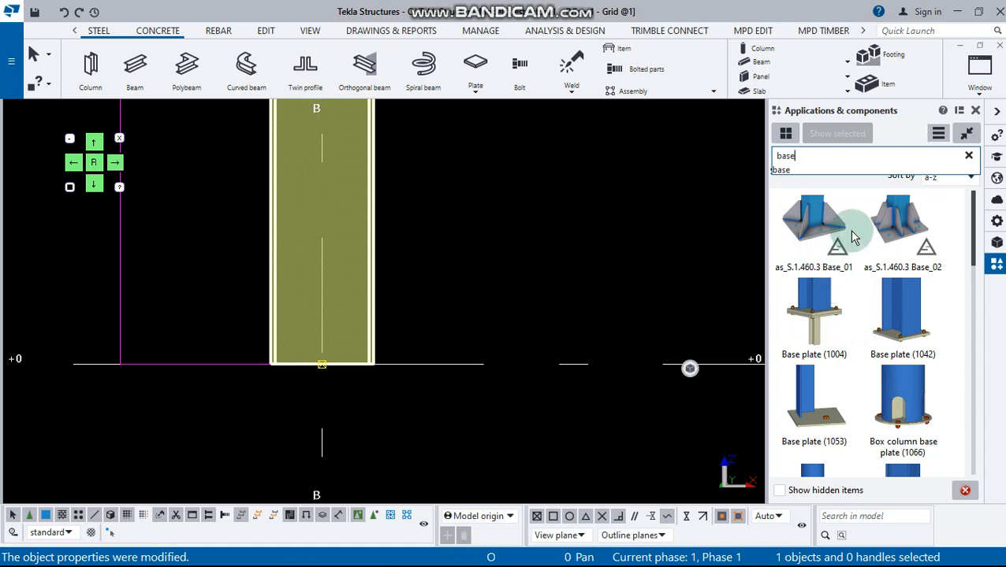
pyautogui.click(906, 331)
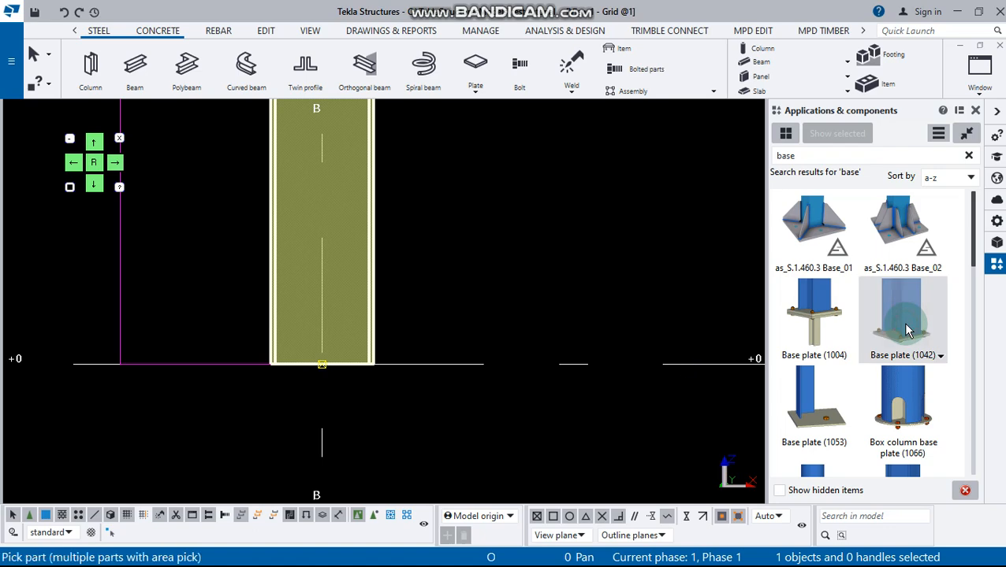
pyautogui.click(373, 290)
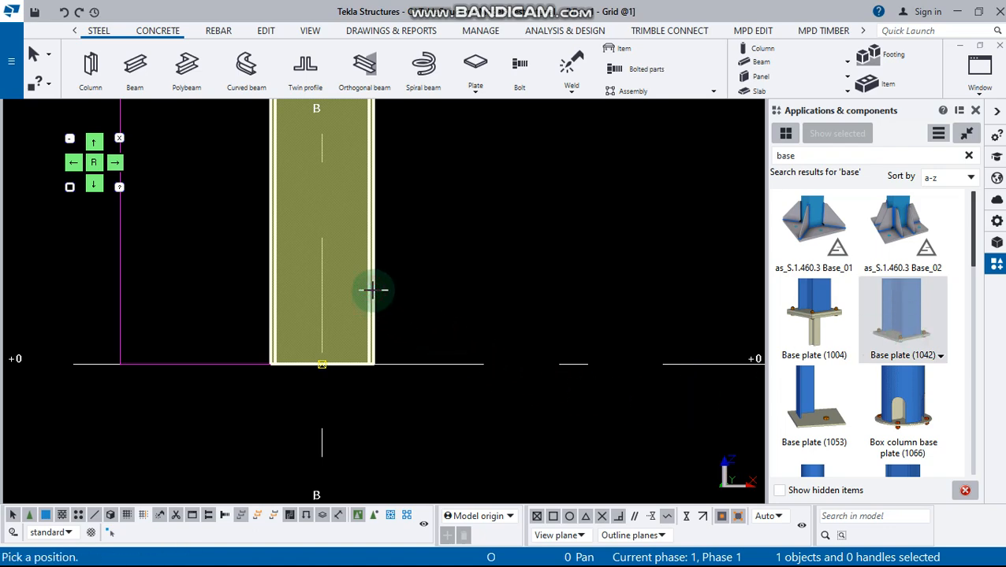
pyautogui.click(322, 365)
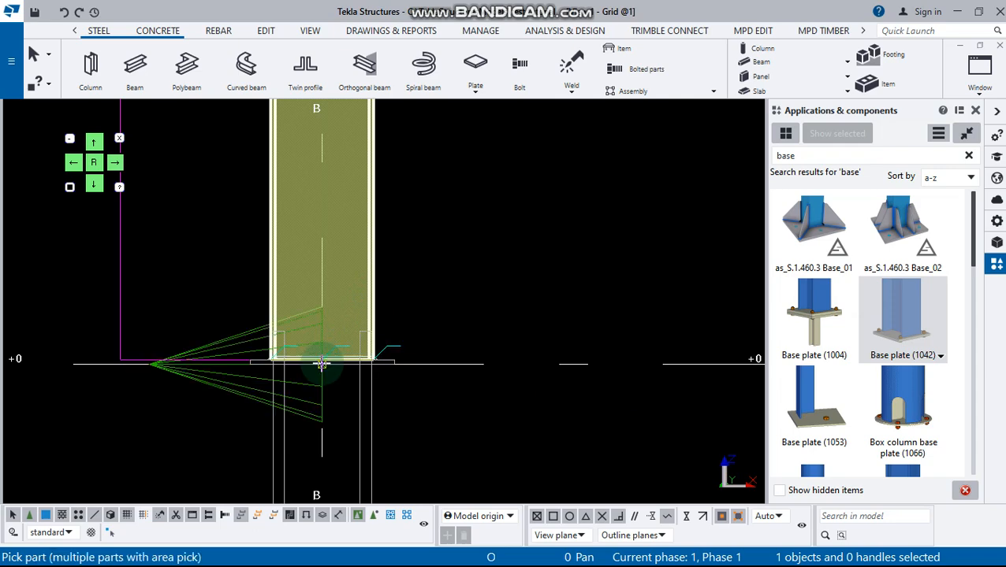
# Examine the base plate connection and its anchor rods at the column's foot on grid line B
pyautogui.scroll(-3, 331, 377)
pyautogui.scroll(5, 334, 377)
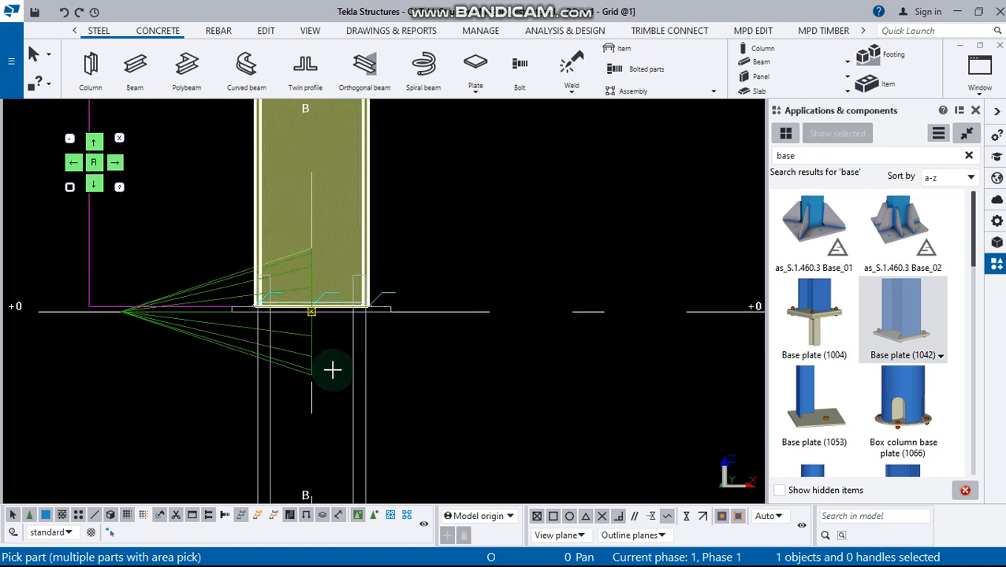
pyautogui.scroll(-2, 339, 356)
pyautogui.scroll(3, 351, 333)
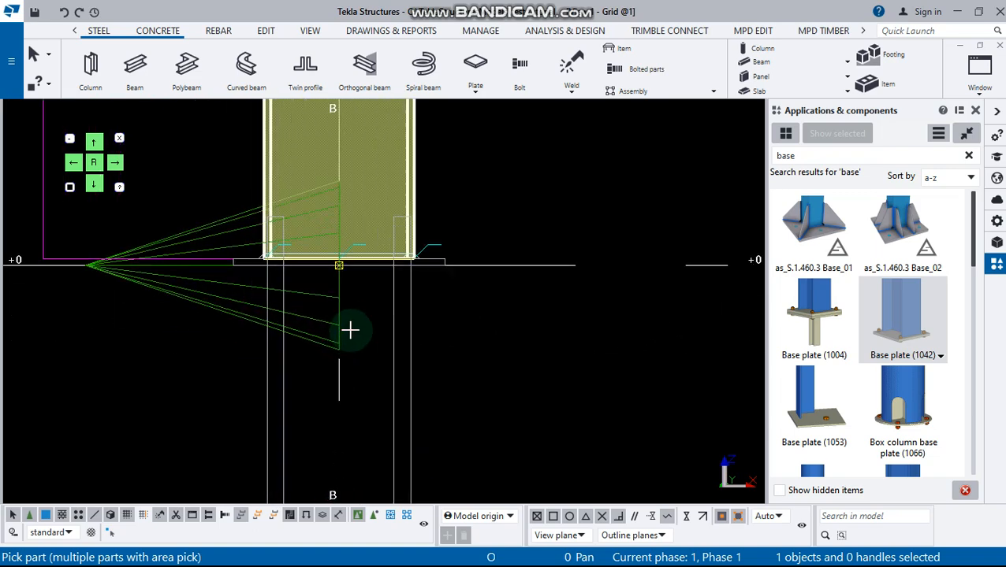
pyautogui.scroll(-4, 350, 330)
pyautogui.scroll(3, 350, 330)
pyautogui.scroll(1, 350, 329)
pyautogui.scroll(-3, 350, 330)
pyautogui.scroll(-1, 359, 323)
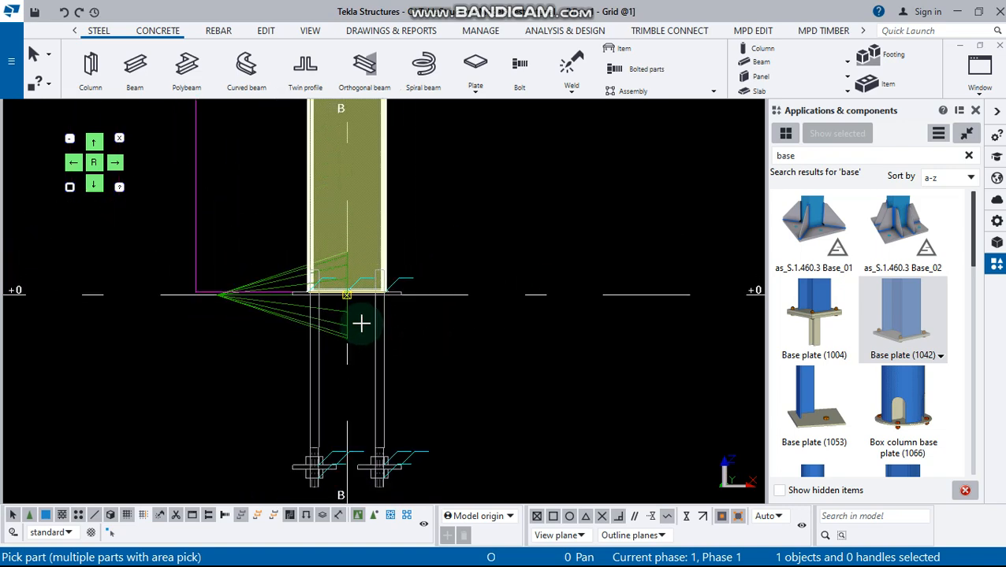
pyautogui.scroll(1, 364, 324)
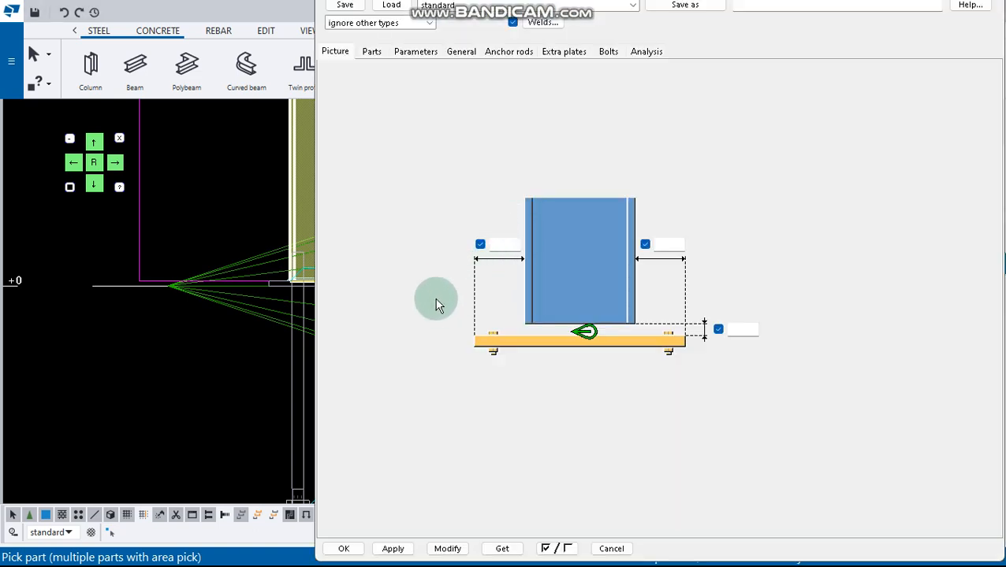
pyautogui.scroll(3, 164, 301)
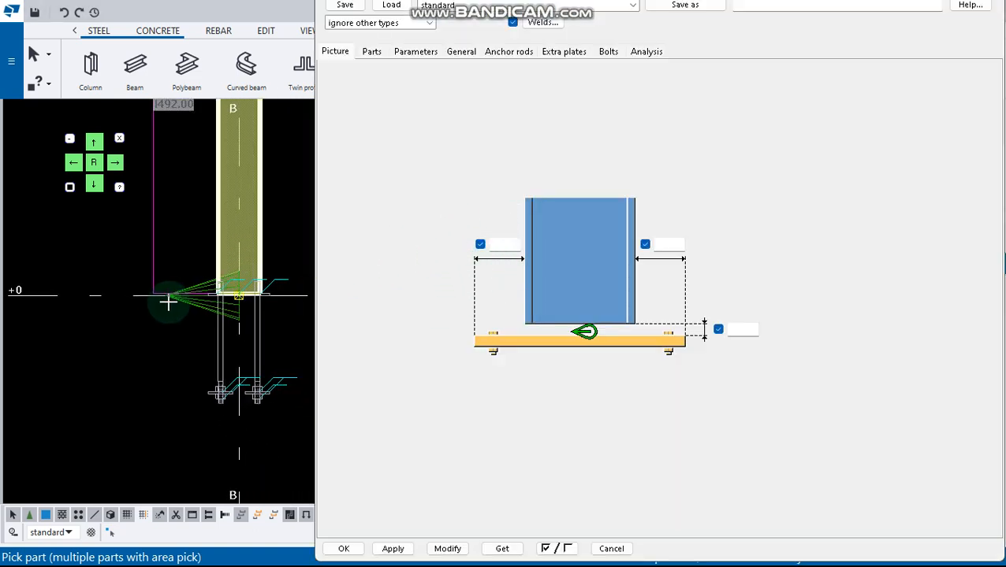
# Close the base plate connection's settings and switch to the 3D model view (View 3)
pyautogui.scroll(3, 186, 312)
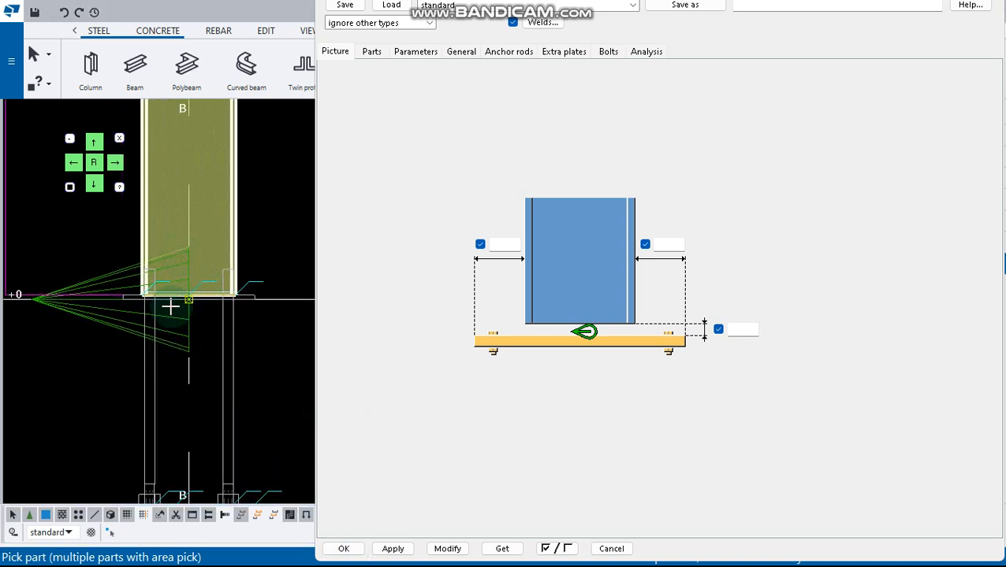
pyautogui.moveTo(366, 534)
pyautogui.click(343, 549)
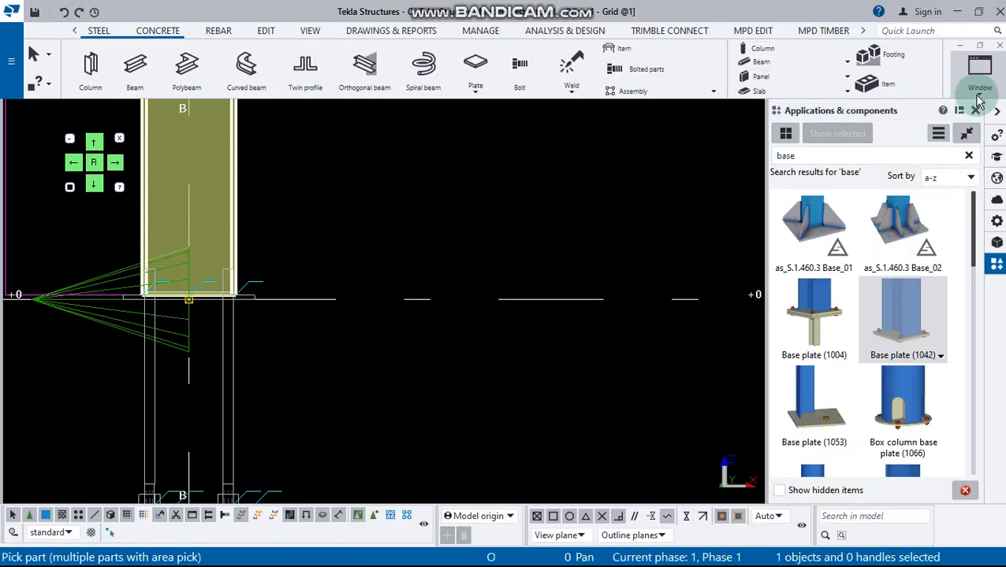
pyautogui.click(979, 88)
pyautogui.click(918, 239)
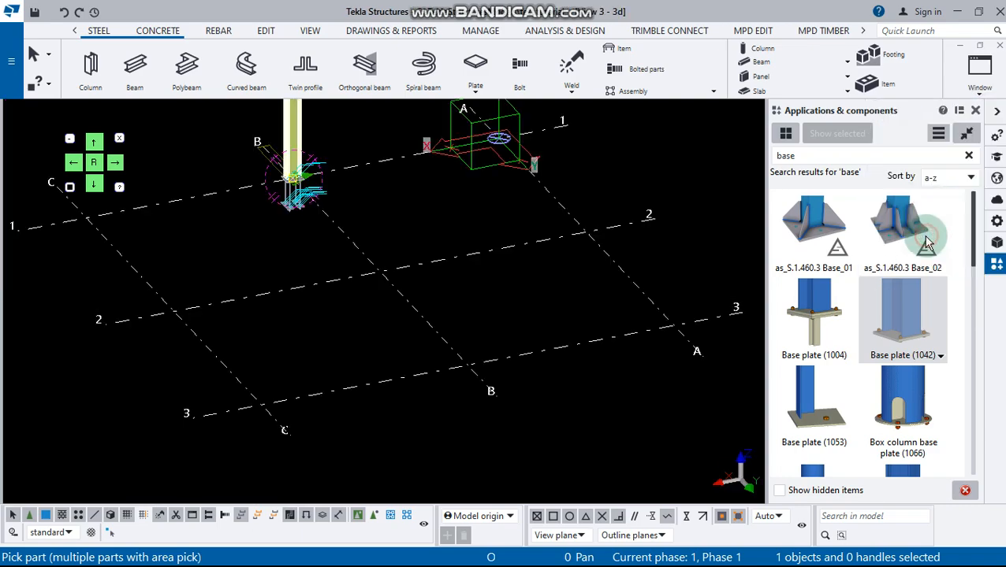
# Examine the base plate, its welds and the four anchor rods at the column's foot in 3D
pyautogui.scroll(8, 339, 193)
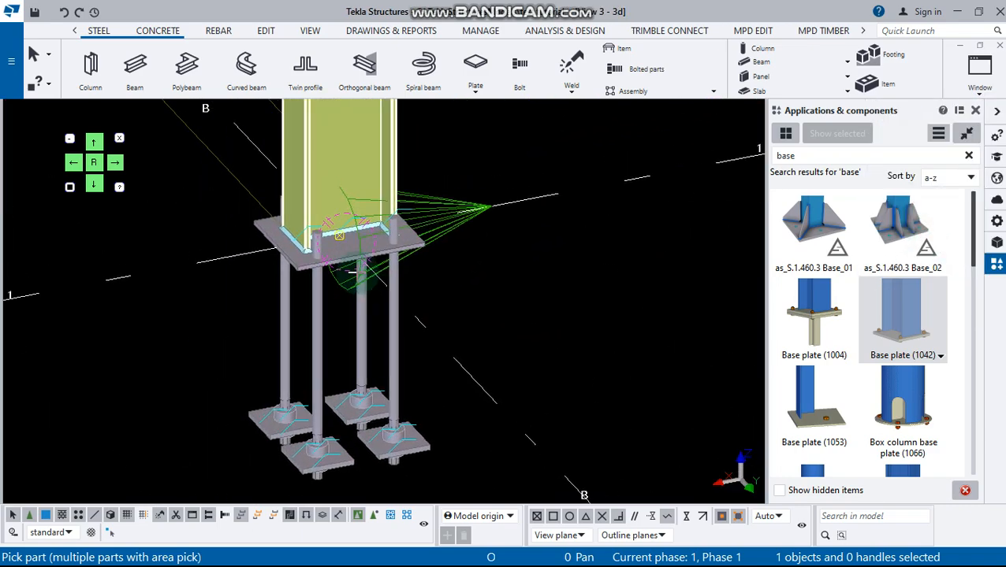
pyautogui.scroll(2, 325, 260)
pyautogui.scroll(-8, 324, 264)
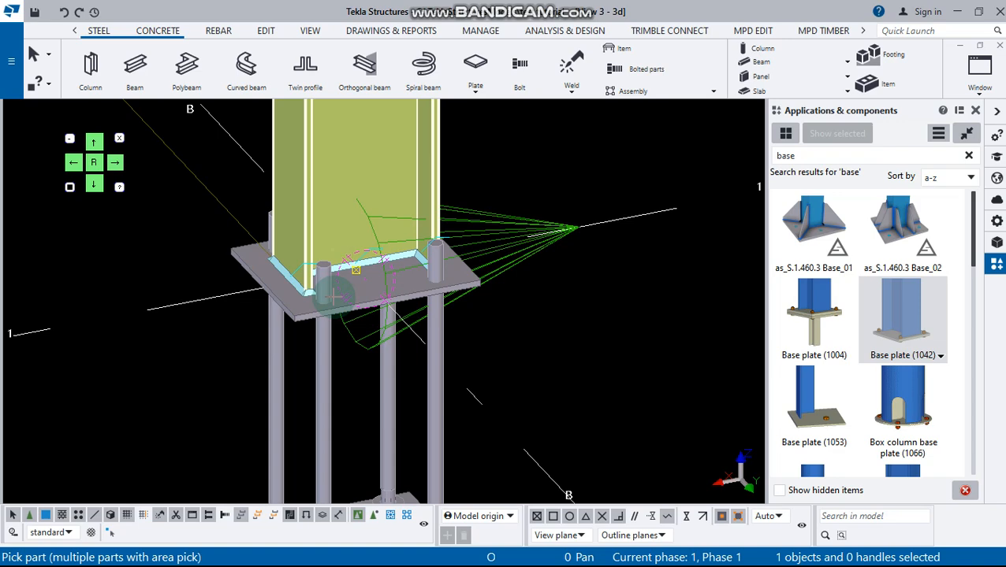
pyautogui.scroll(-6, 290, 284)
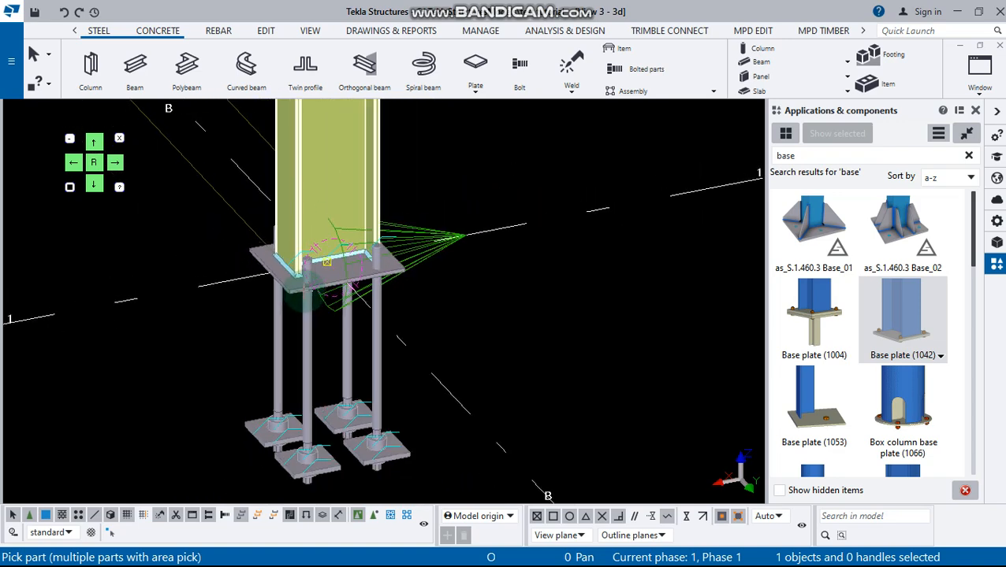
pyautogui.scroll(2, 319, 298)
pyautogui.scroll(-2, 320, 298)
pyautogui.scroll(2, 331, 301)
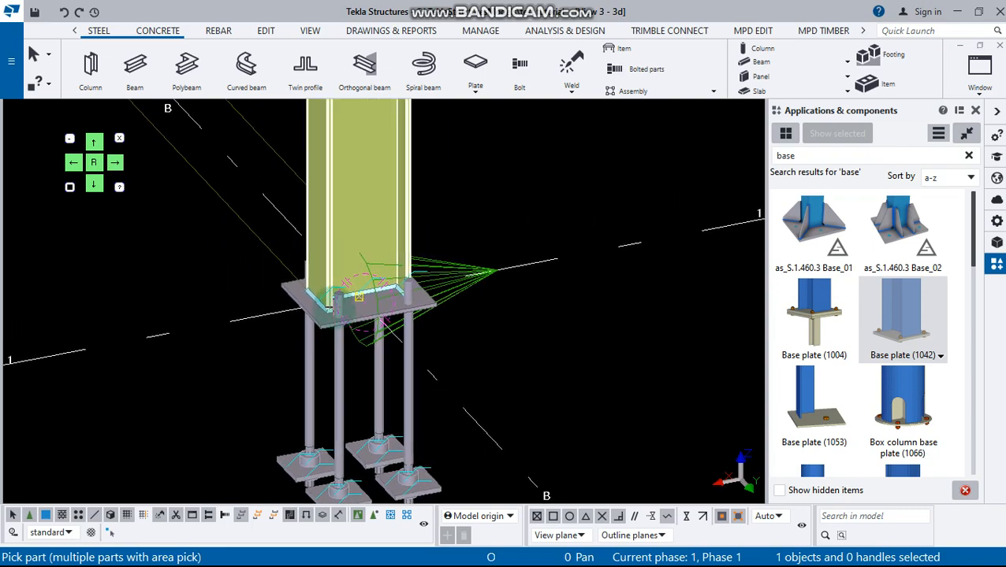
pyautogui.scroll(3, 332, 298)
pyautogui.scroll(-3, 315, 296)
pyautogui.scroll(1, 254, 293)
pyautogui.moveTo(317, 315); pyautogui.dragTo(255, 291, button='middle')
pyautogui.scroll(3, 265, 315)
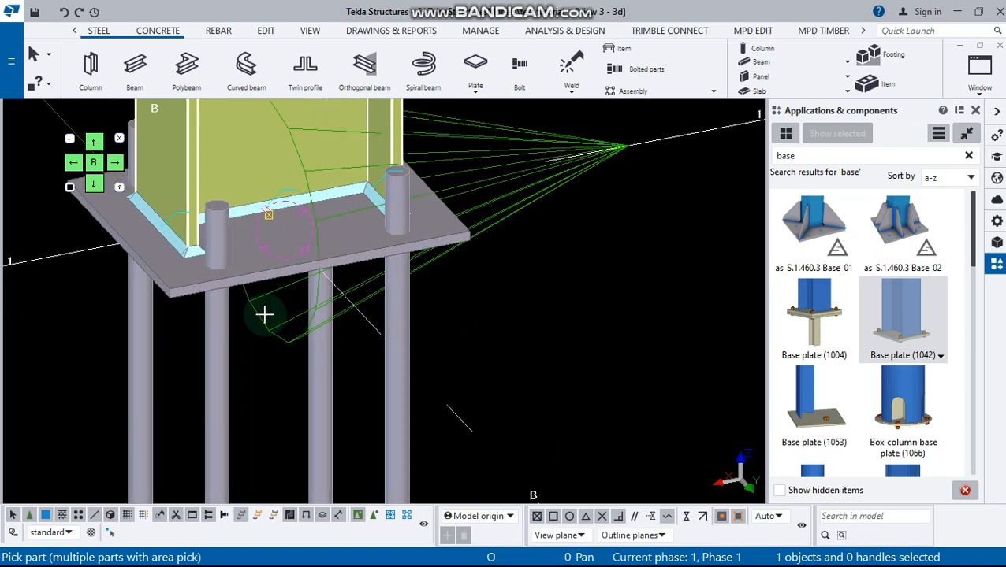
pyautogui.scroll(-3, 264, 315)
pyautogui.scroll(3, 270, 290)
pyautogui.scroll(-2, 284, 299)
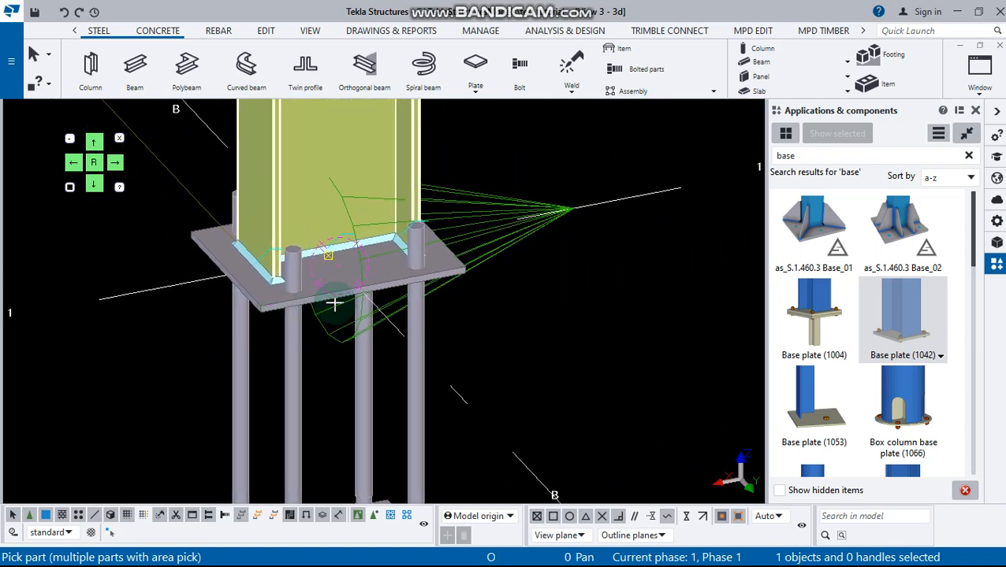
# End the running component command and open the properties of the placed base plate connection at the column's foot
pyautogui.rightClick(503, 271)
pyautogui.click(539, 282)
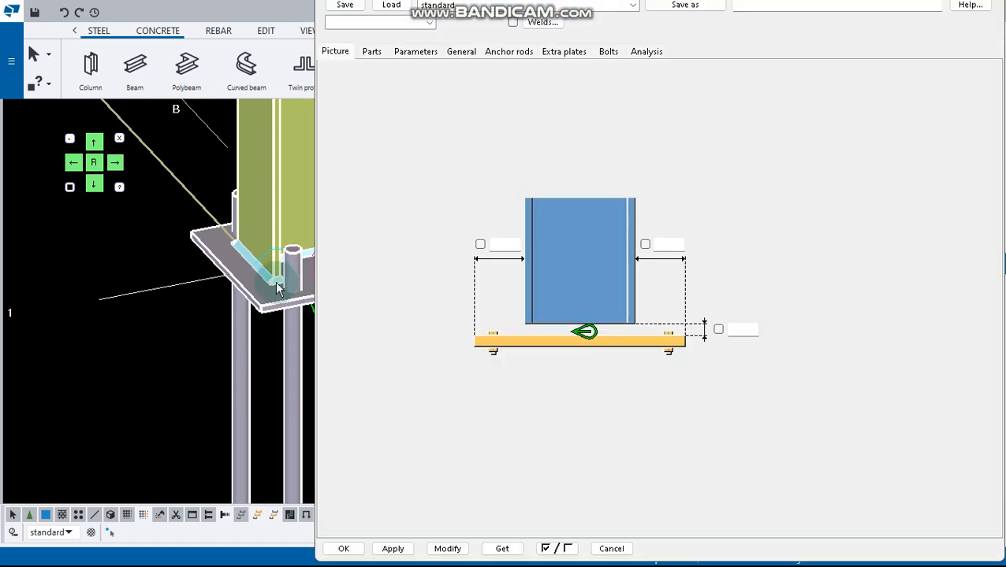
pyautogui.scroll(-3, 252, 287)
pyautogui.moveTo(254, 288); pyautogui.dragTo(117, 297, button='middle')
pyautogui.scroll(2, 151, 289)
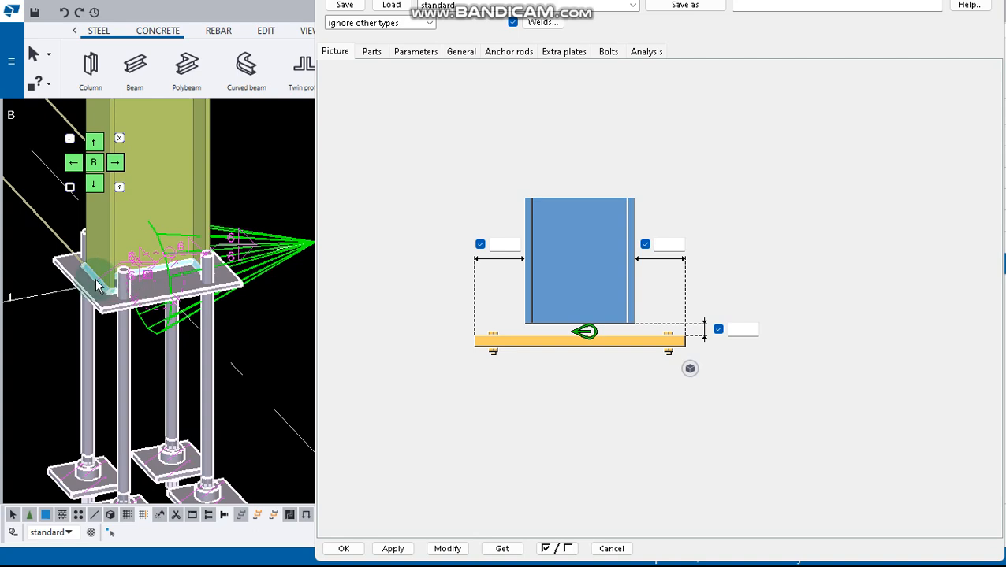
pyautogui.scroll(3, 98, 279)
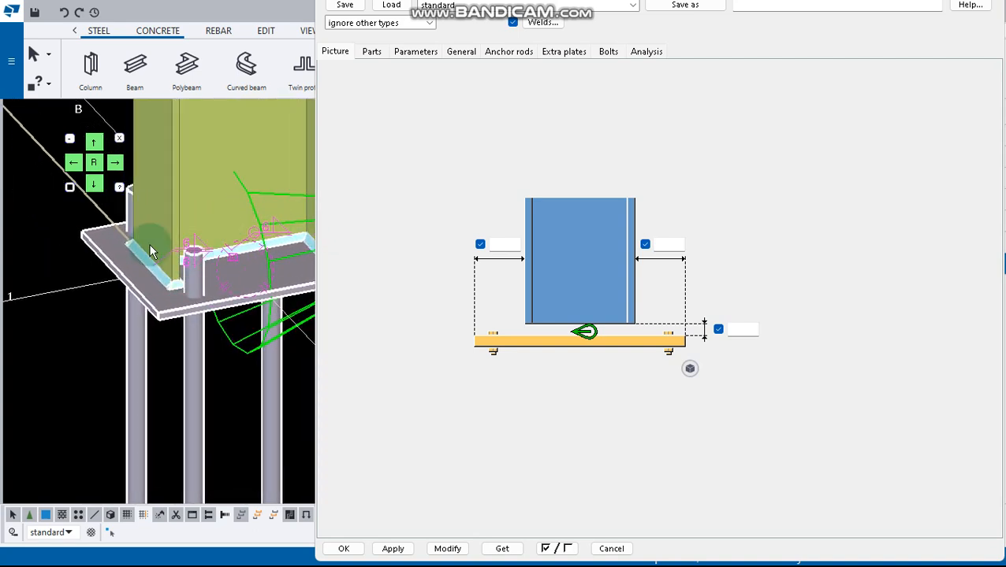
pyautogui.scroll(-2, 140, 285)
pyautogui.scroll(-1, 140, 285)
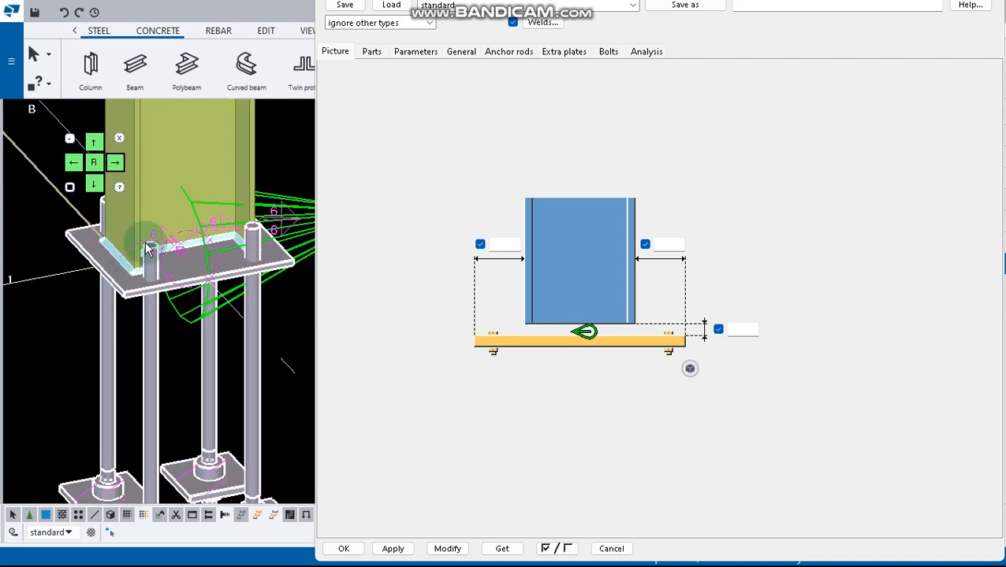
# Set the base plate's thickness t to 12, width b to 200 and height h to 250 mm
pyautogui.click(365, 54)
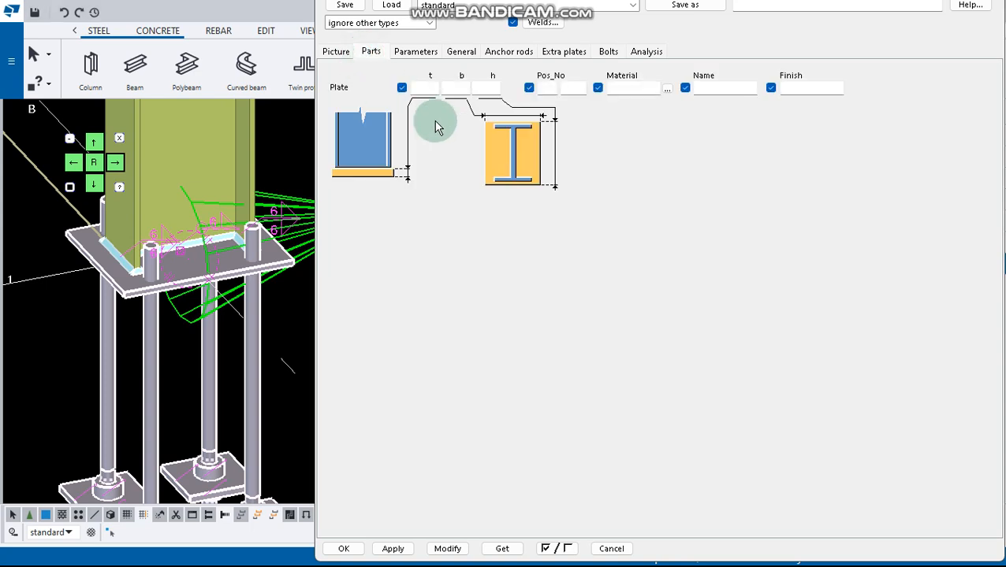
pyautogui.scroll(2, 108, 249)
pyautogui.scroll(-2, 108, 250)
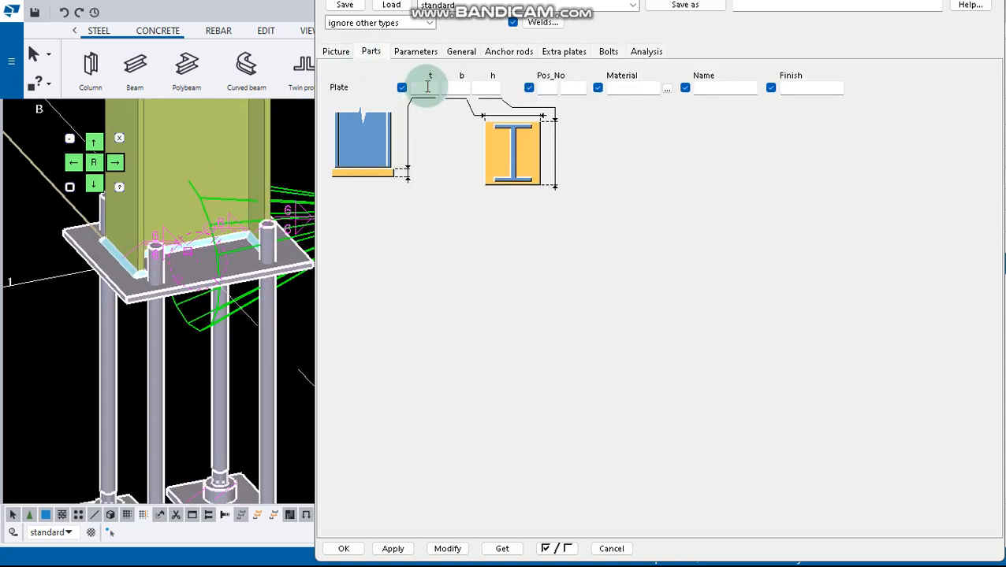
pyautogui.write('12')
pyautogui.click(461, 85)
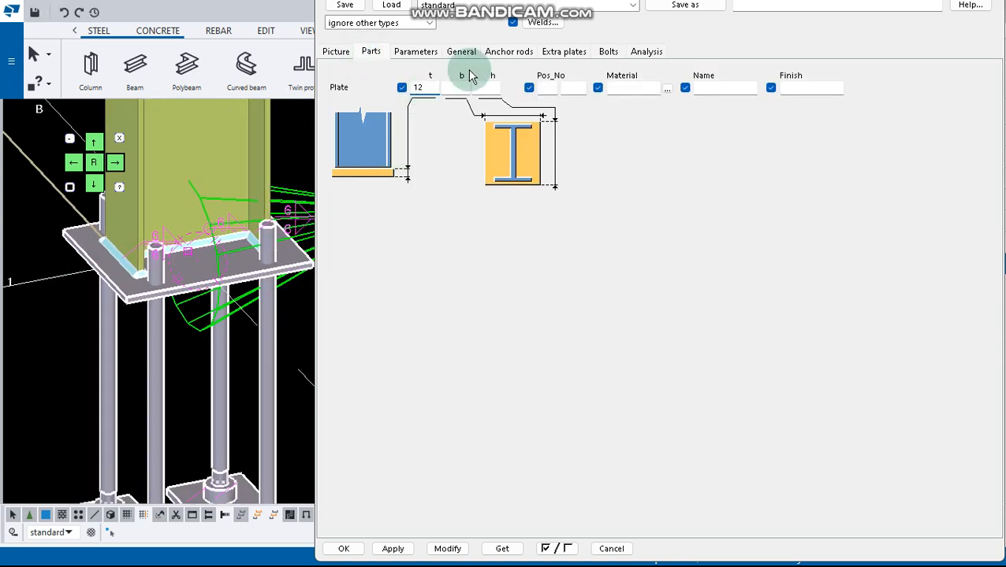
pyautogui.write('200')
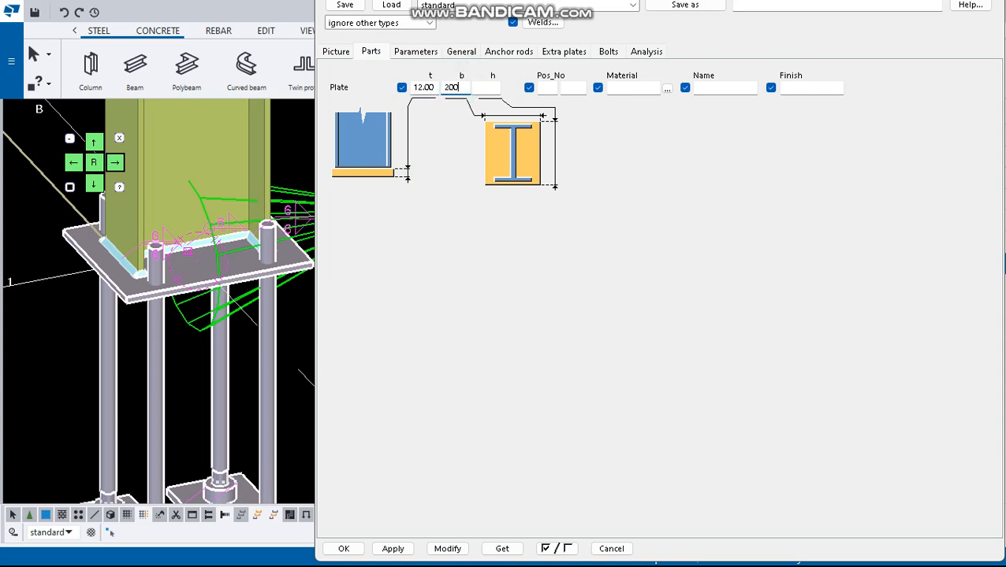
pyautogui.click(484, 87)
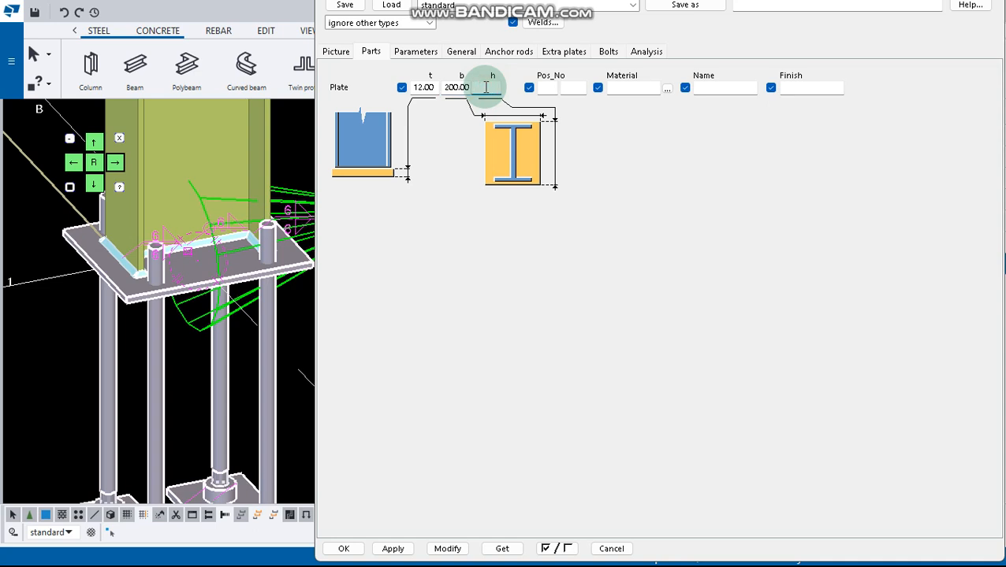
pyautogui.write('25')
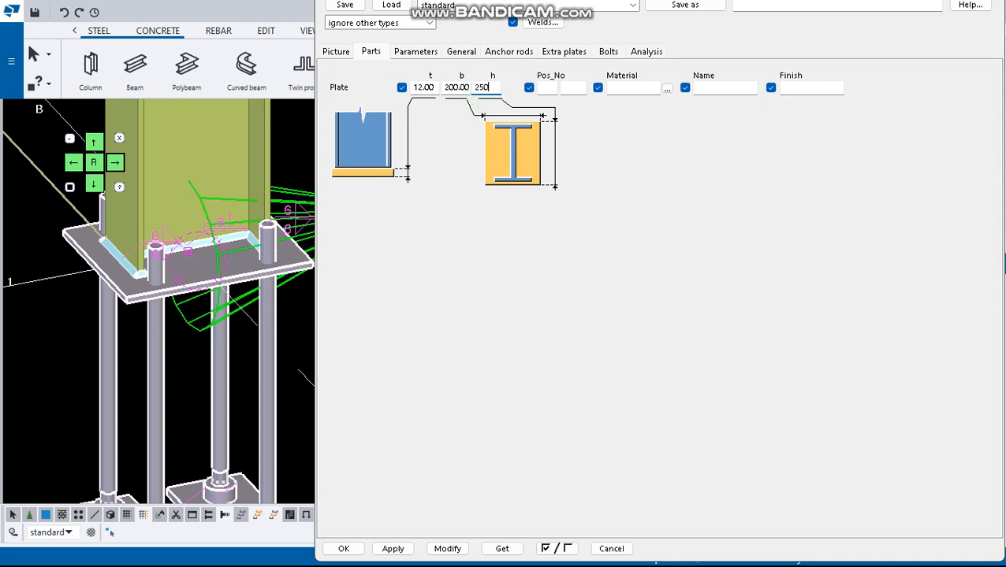
pyautogui.write('0')
pyautogui.click(437, 115)
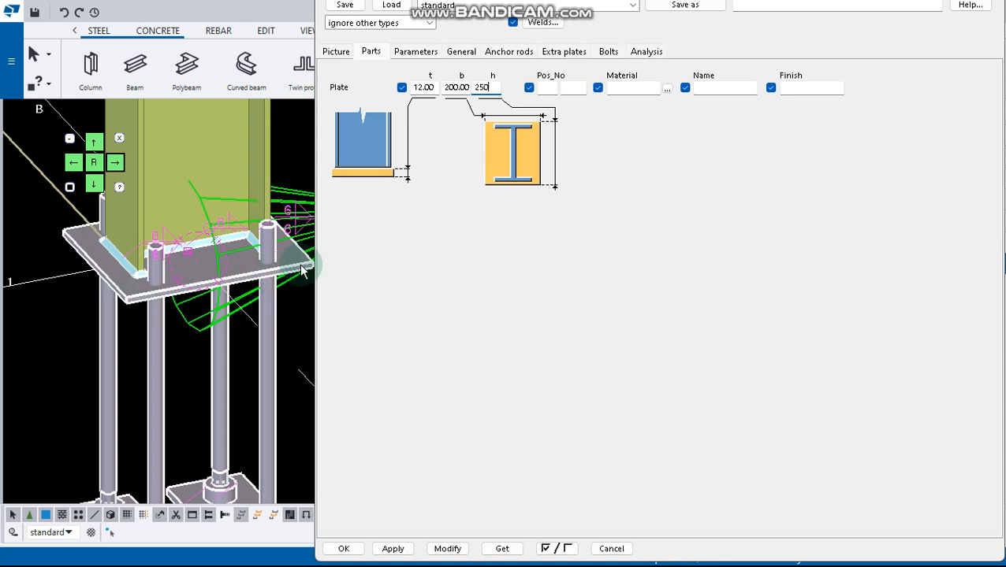
pyautogui.scroll(5, 126, 291)
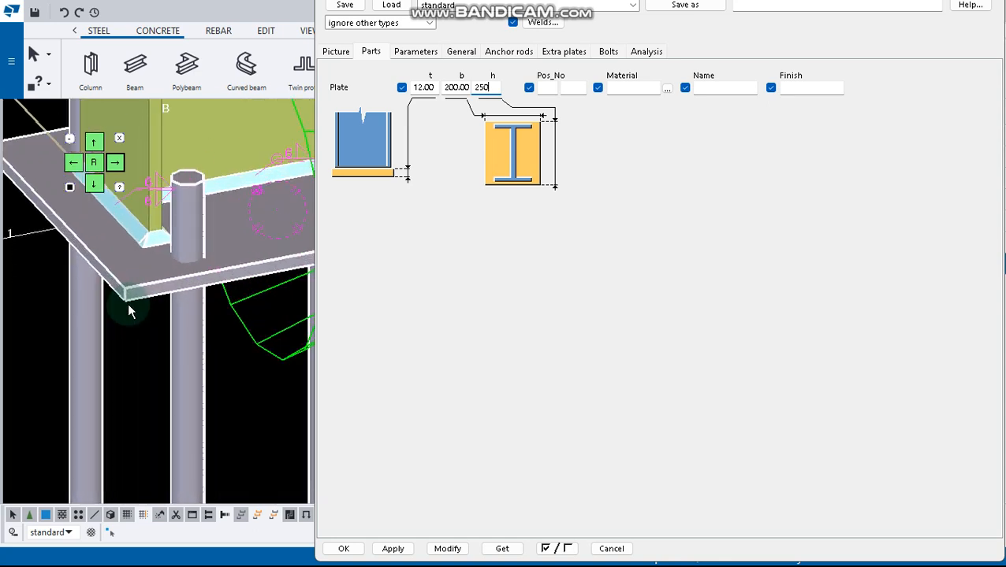
pyautogui.scroll(-5, 122, 268)
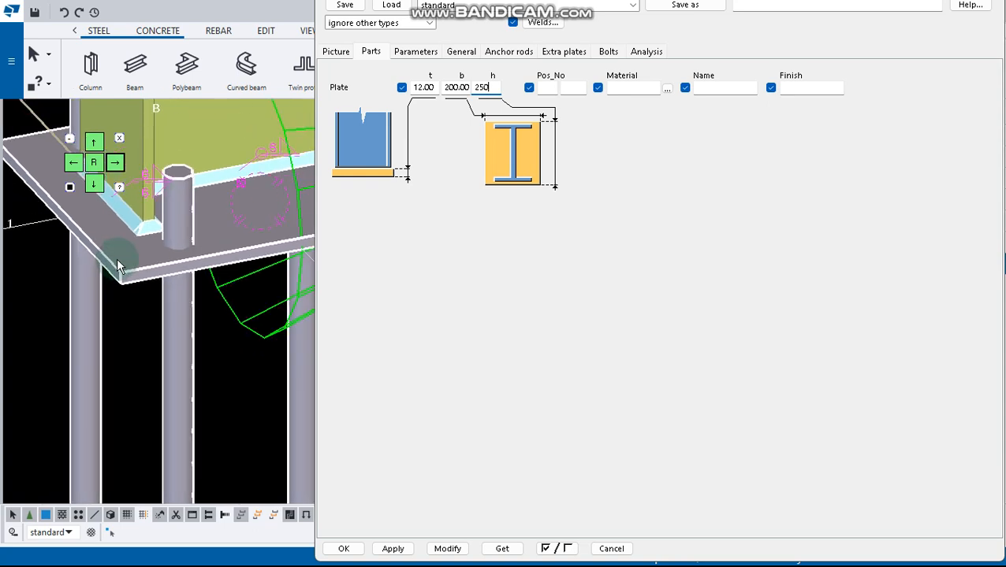
pyautogui.moveTo(122, 262); pyautogui.dragTo(141, 278, button='middle')
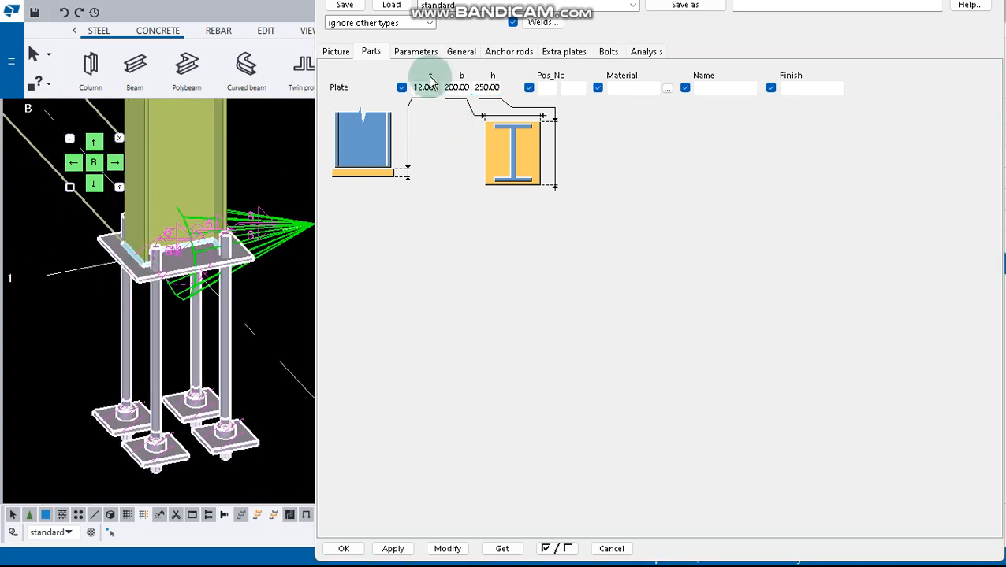
# Set the anchor rods' rod profile to the circular section ROD with a diameter of 18 mm
pyautogui.click(417, 52)
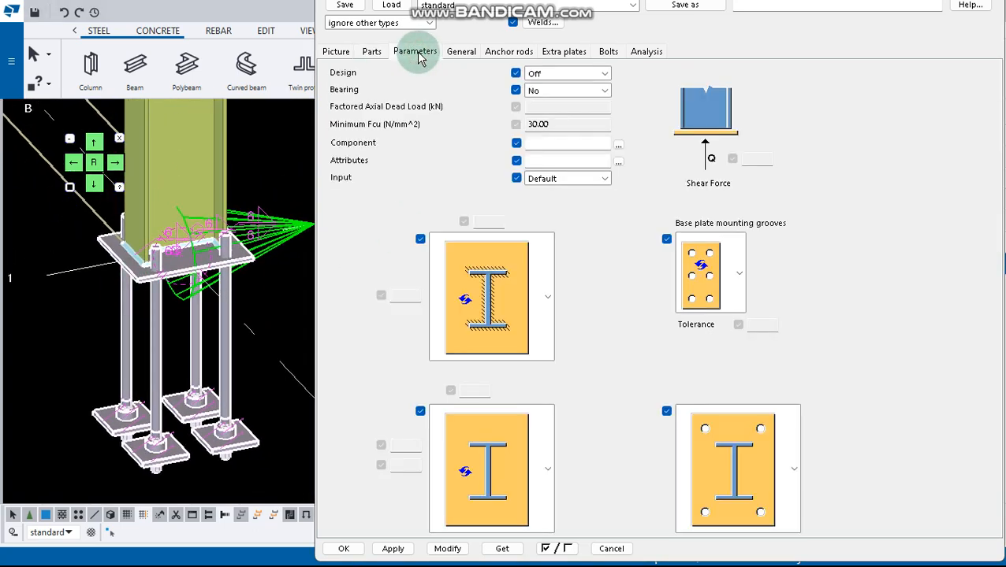
pyautogui.click(508, 52)
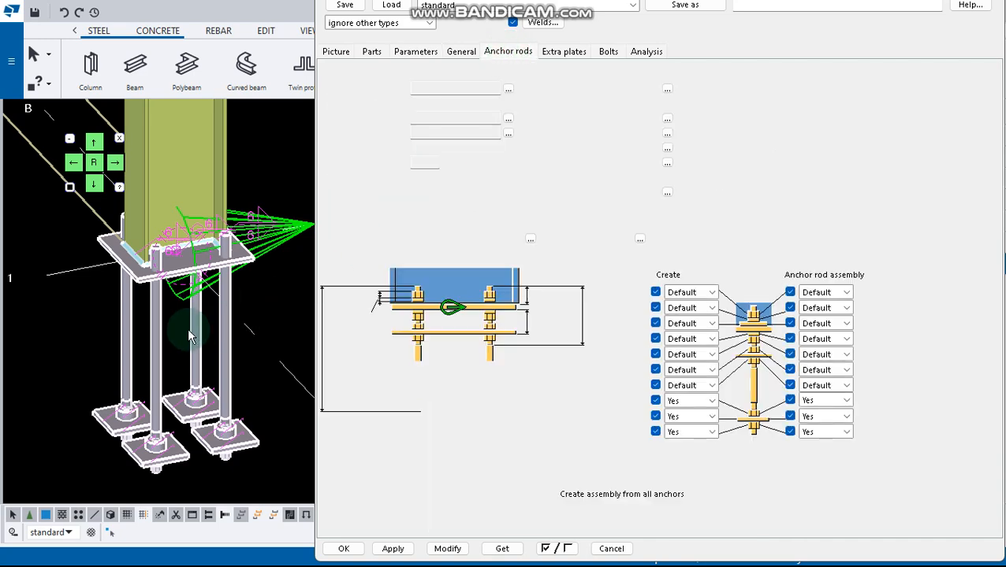
pyautogui.scroll(2, 153, 306)
pyautogui.scroll(-1, 162, 321)
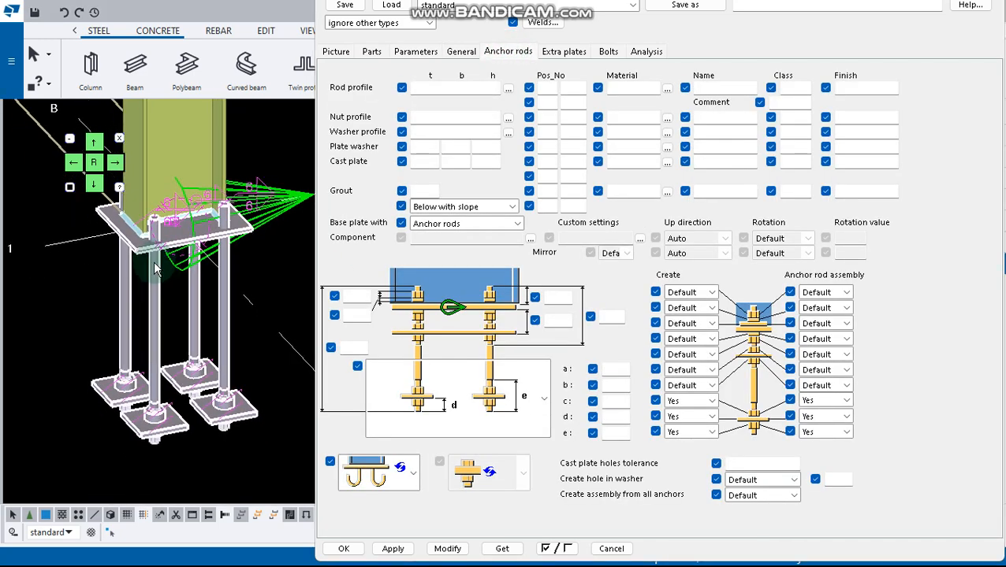
pyautogui.scroll(3, 158, 295)
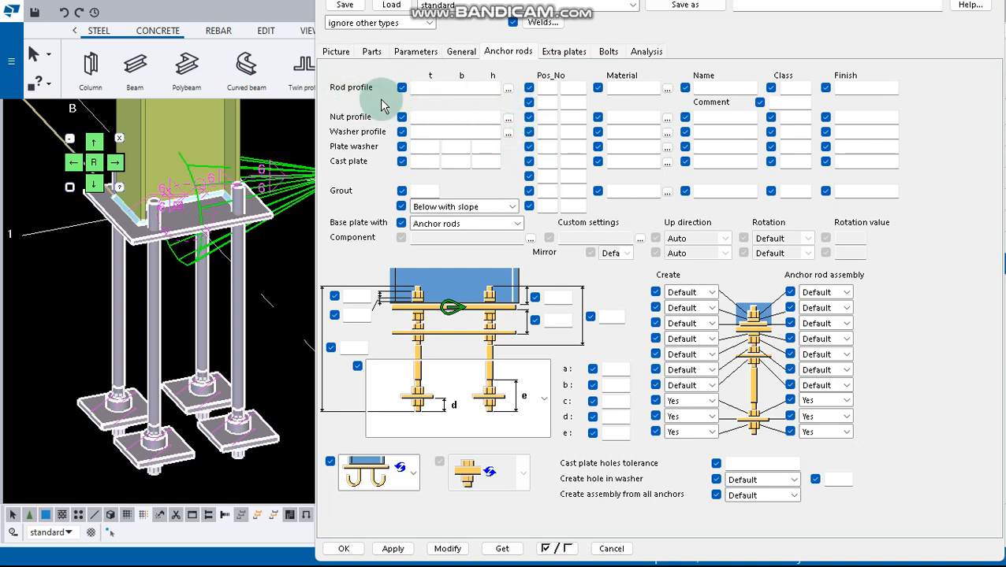
pyautogui.click(509, 89)
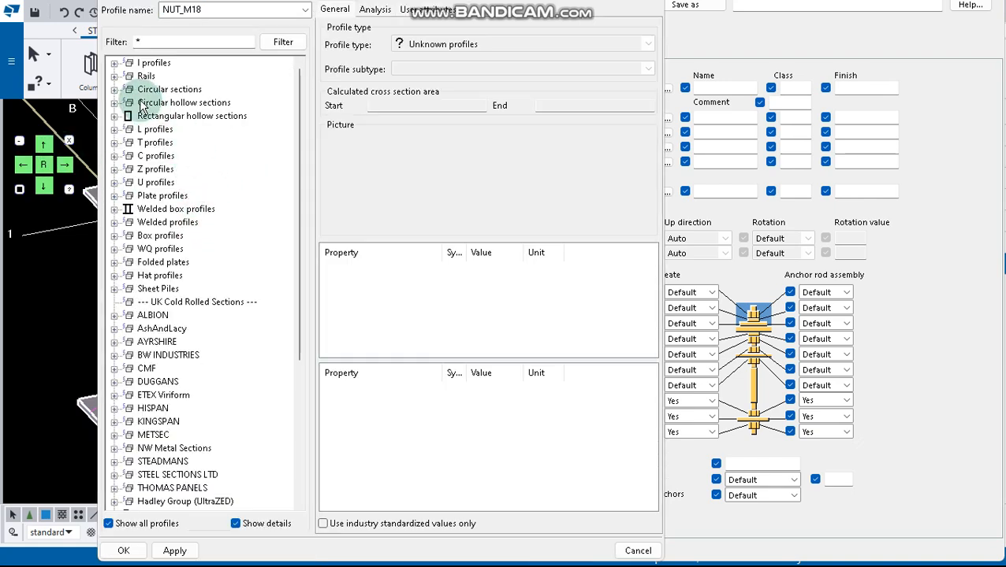
pyautogui.click(115, 90)
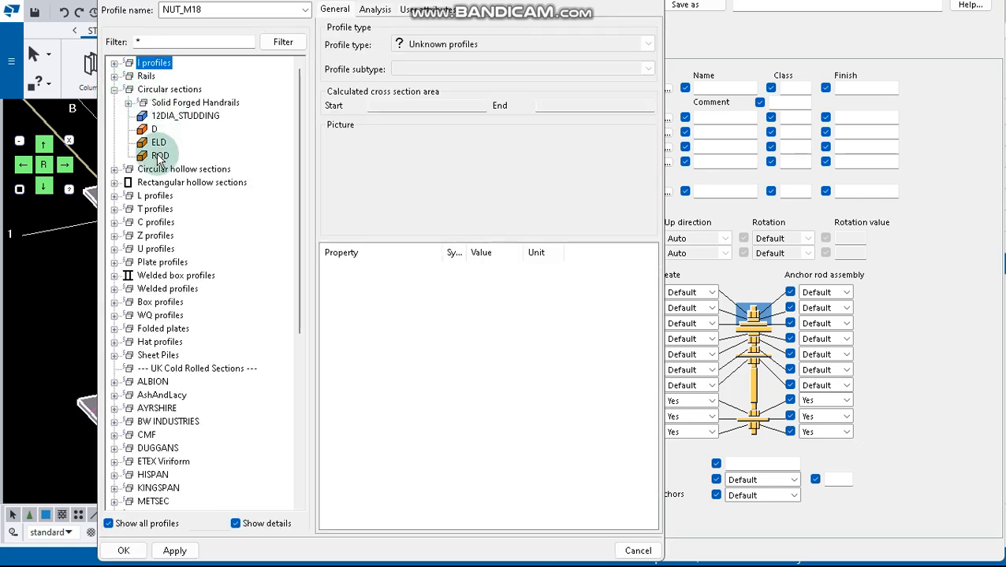
pyautogui.click(159, 155)
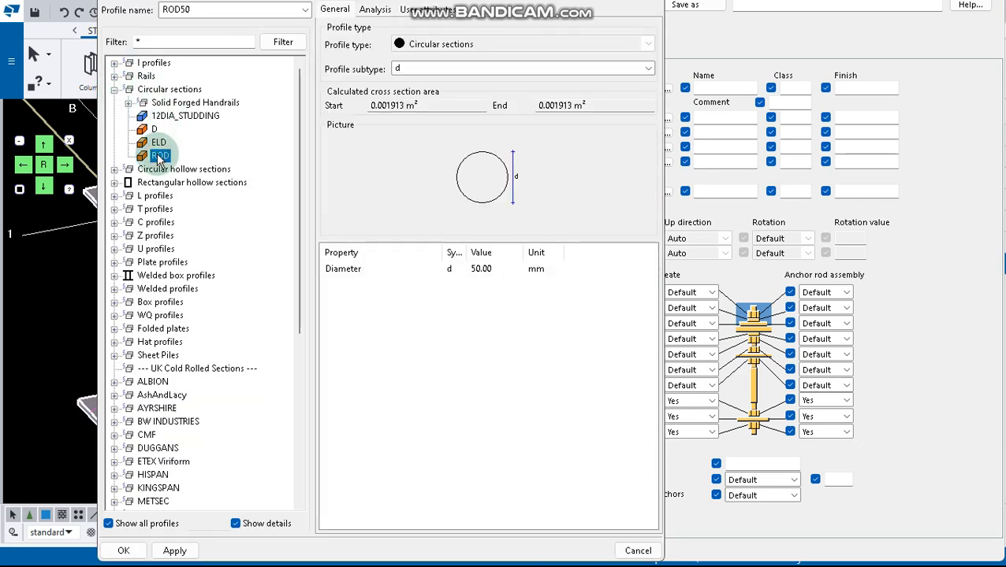
pyautogui.click(494, 269)
pyautogui.click(496, 269)
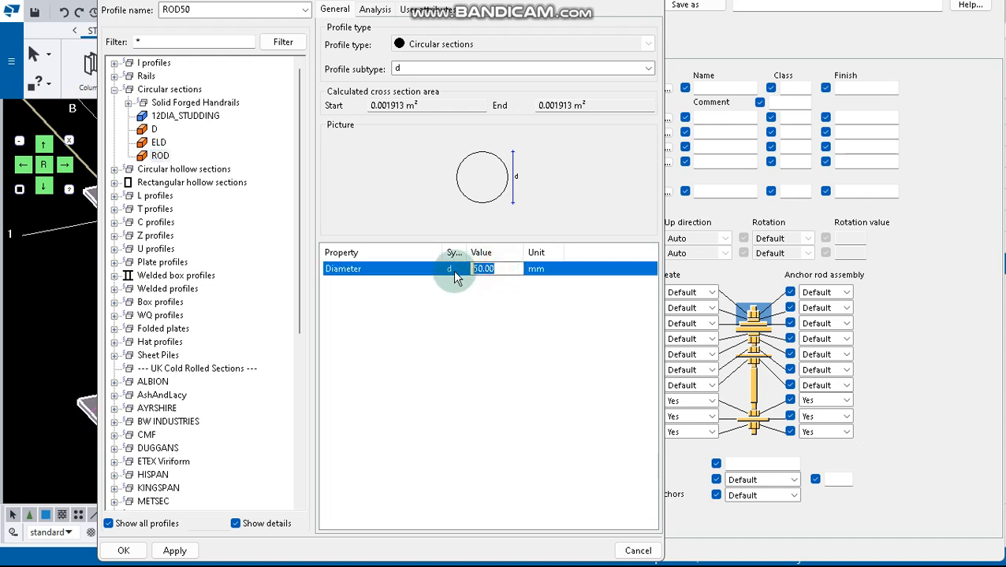
pyautogui.write('18')
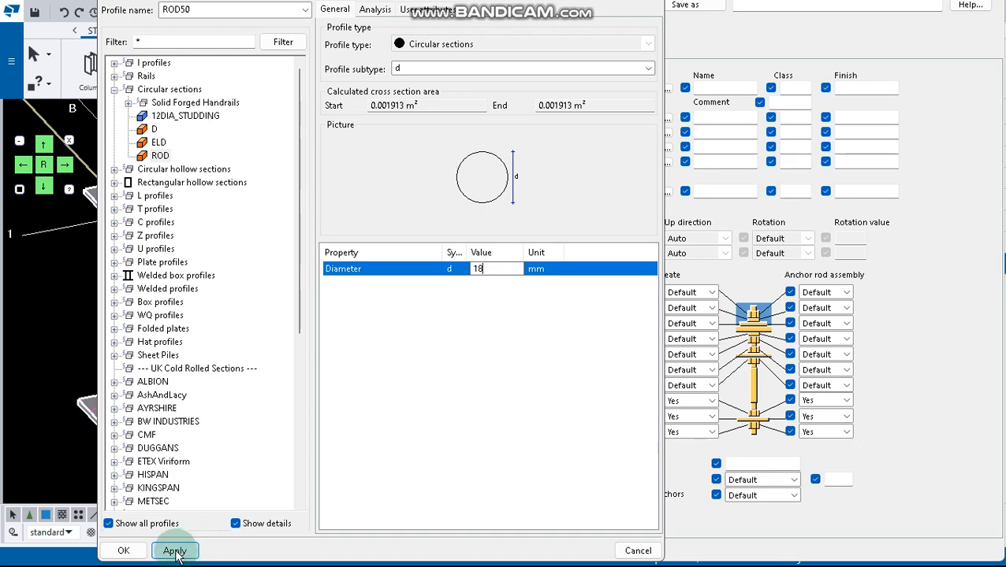
pyautogui.click(119, 551)
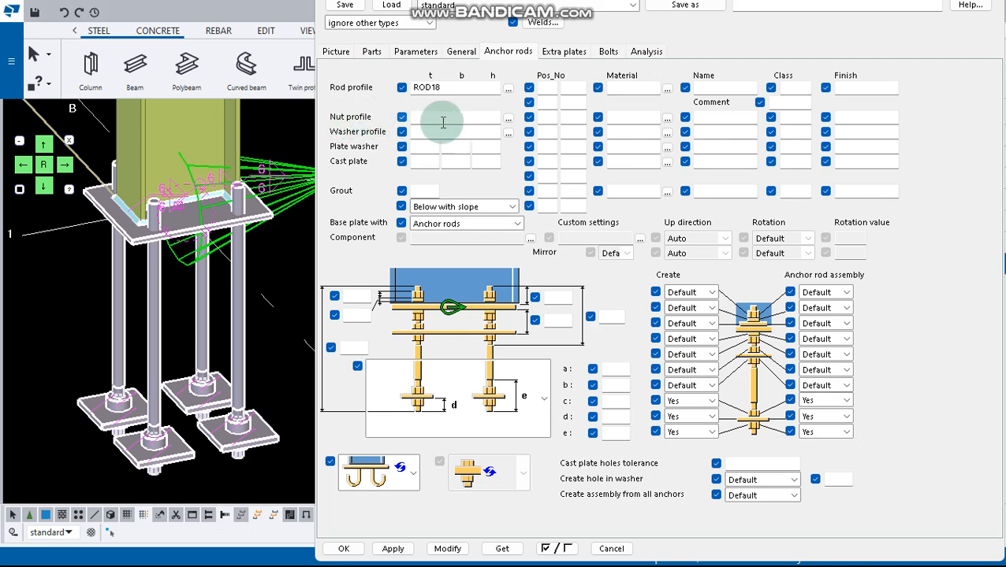
# Set the anchor rods' nut profile to the parametric NUT_M section with a bolt diameter of 18 mm
pyautogui.click(507, 120)
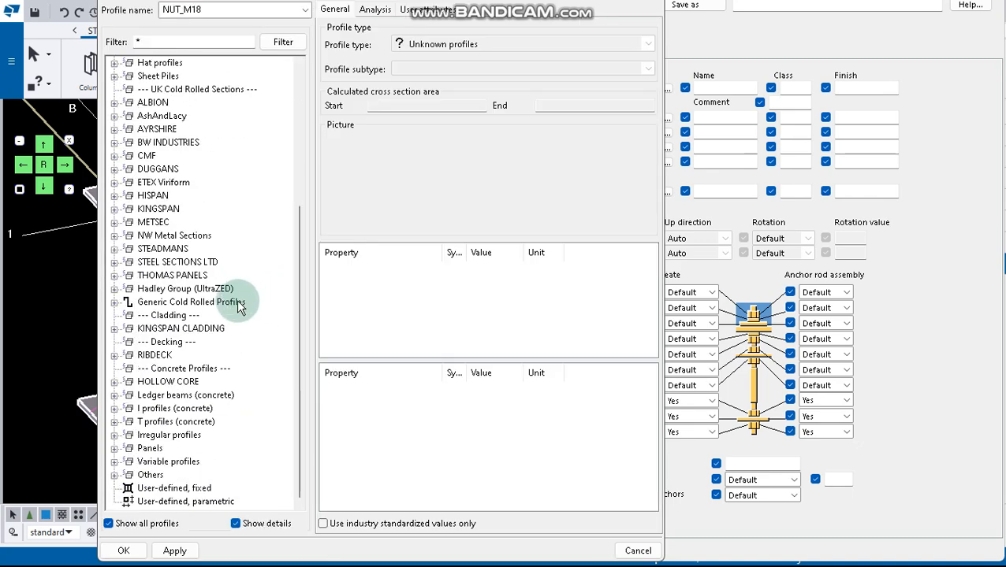
pyautogui.click(114, 475)
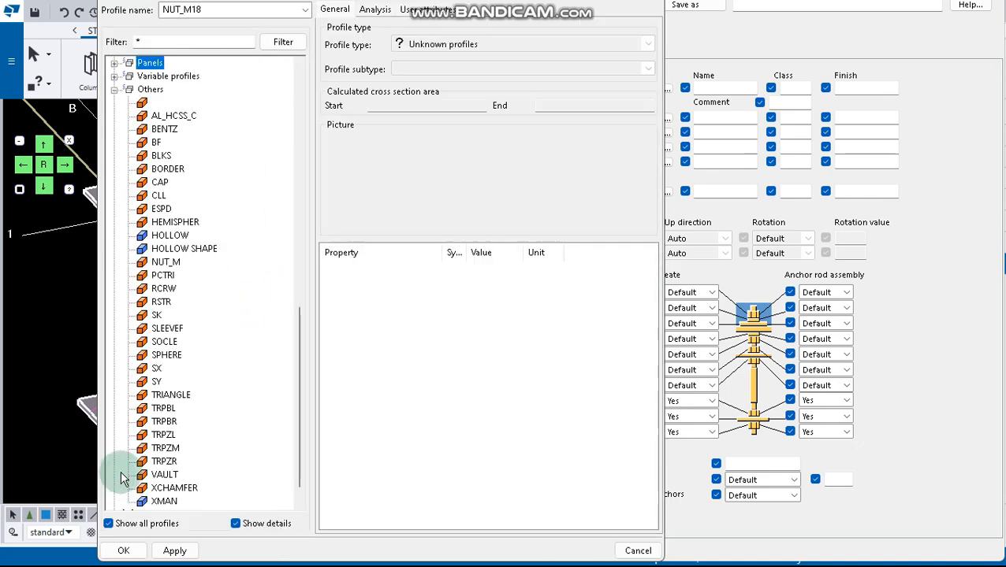
pyautogui.click(167, 262)
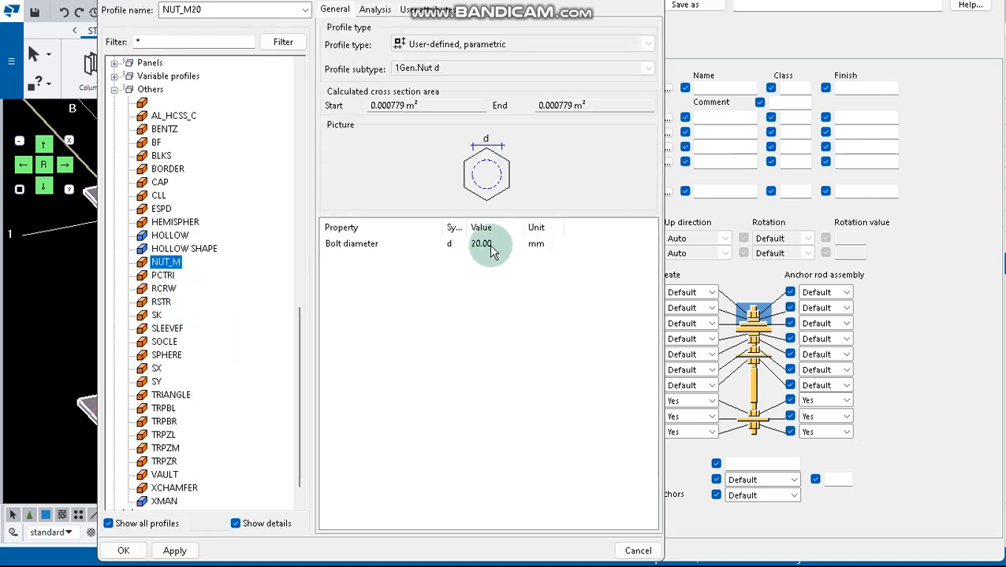
pyautogui.click(487, 246)
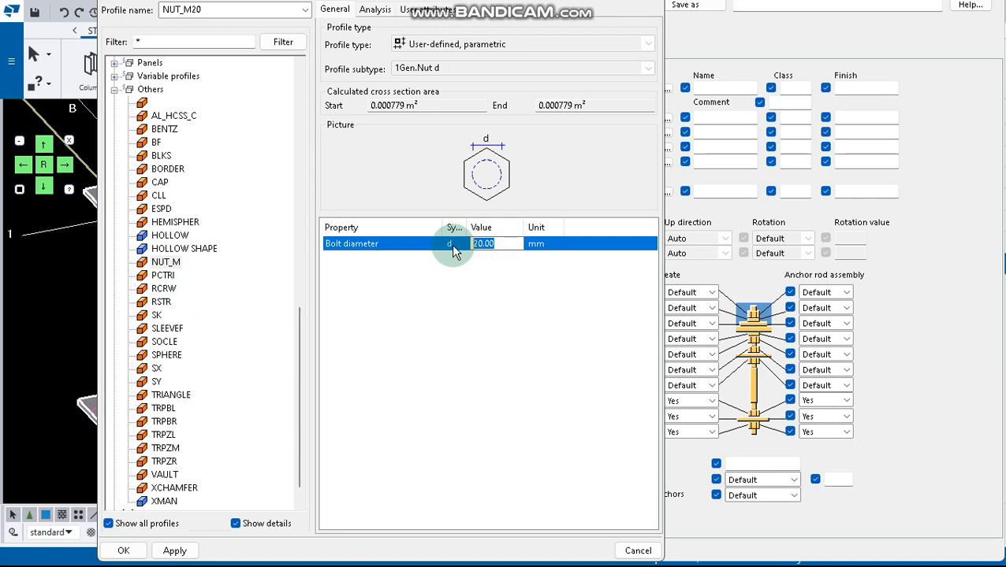
pyautogui.write('18')
pyautogui.click(126, 552)
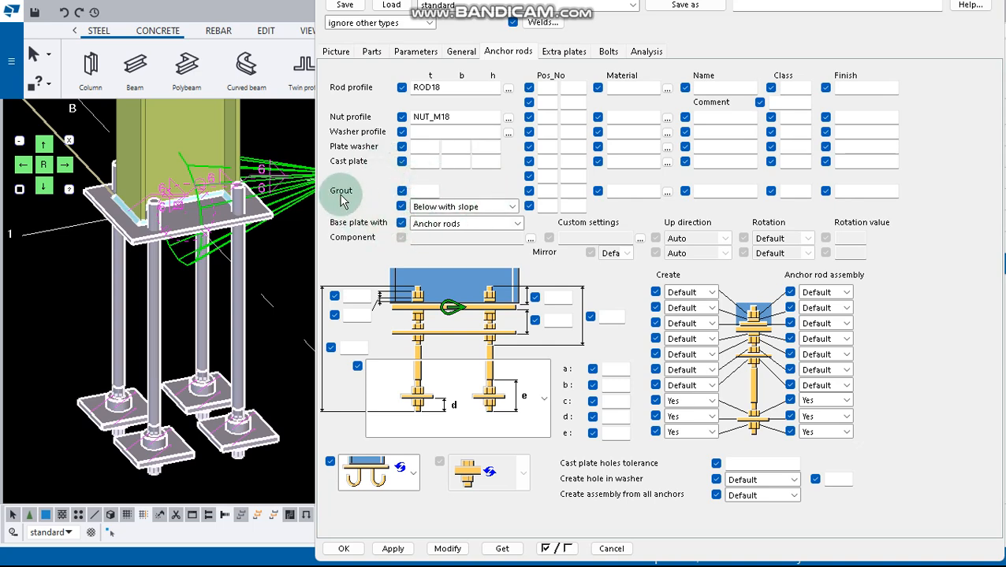
# Set the grout thickness to 25 and its placement to Below with slope
pyautogui.click(424, 191)
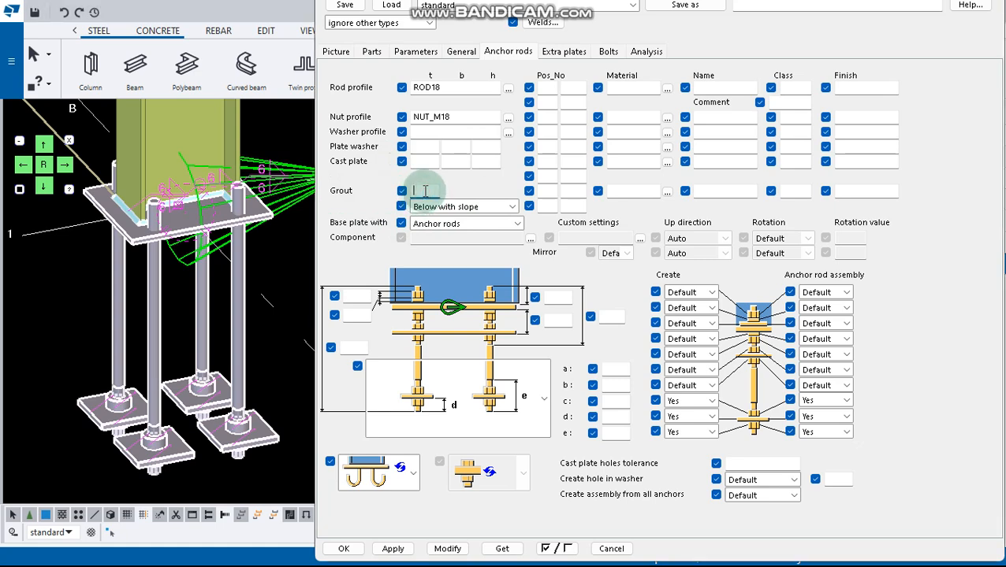
pyautogui.write('25')
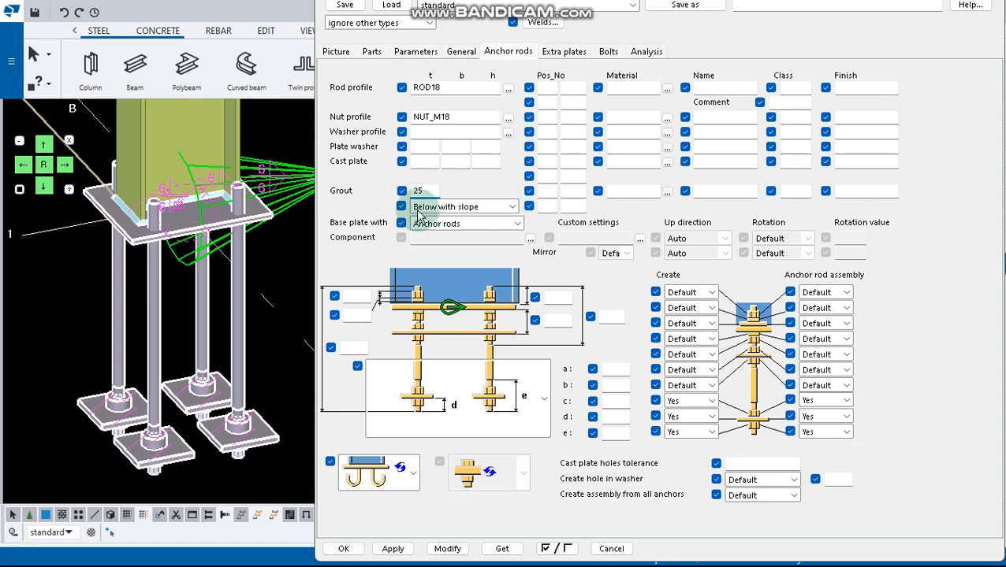
pyautogui.click(512, 208)
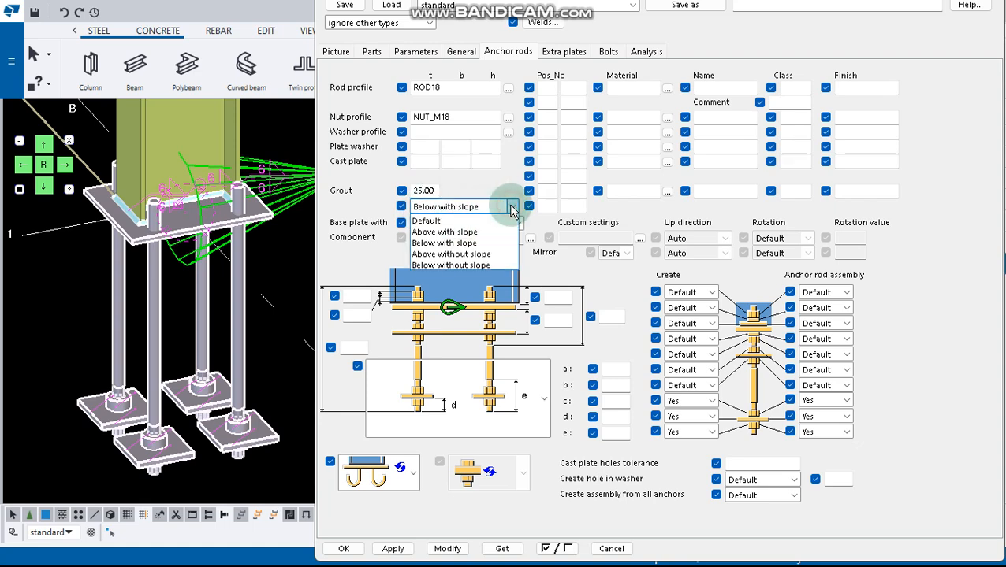
pyautogui.click(445, 242)
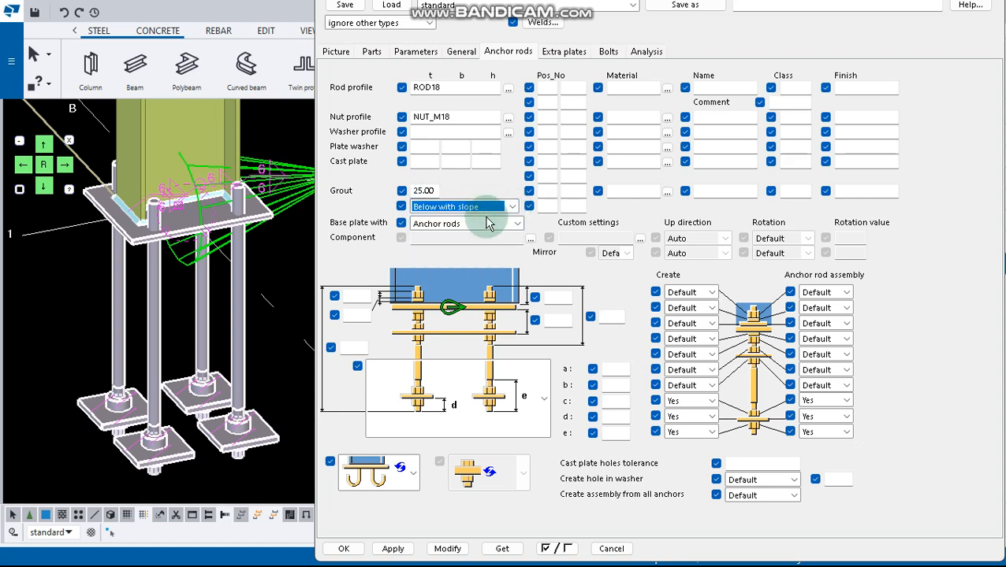
# Fit the base plate with Anchor rods and choose the straight rod end type with nuts and a plate (dimensions d and e)
pyautogui.click(517, 224)
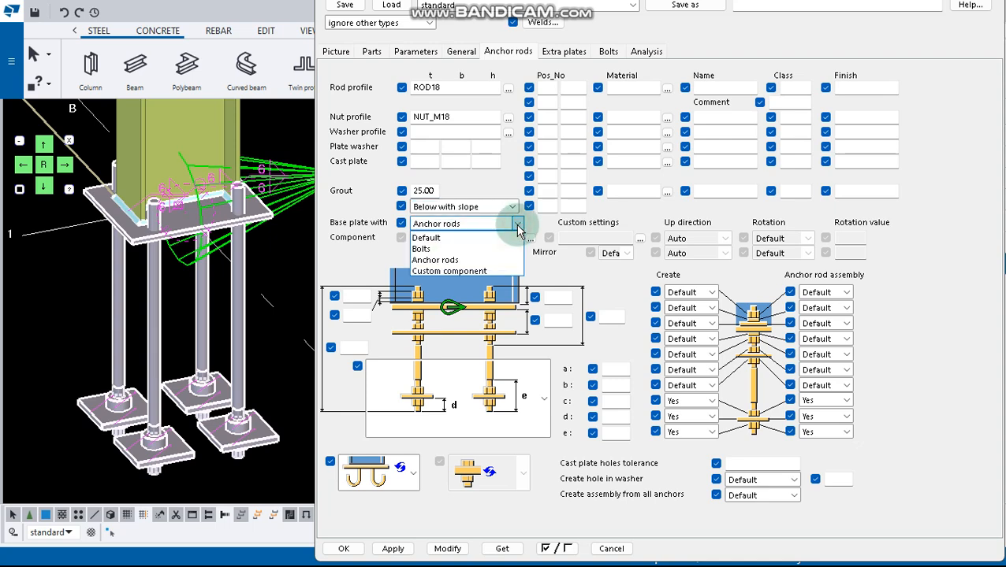
pyautogui.click(439, 261)
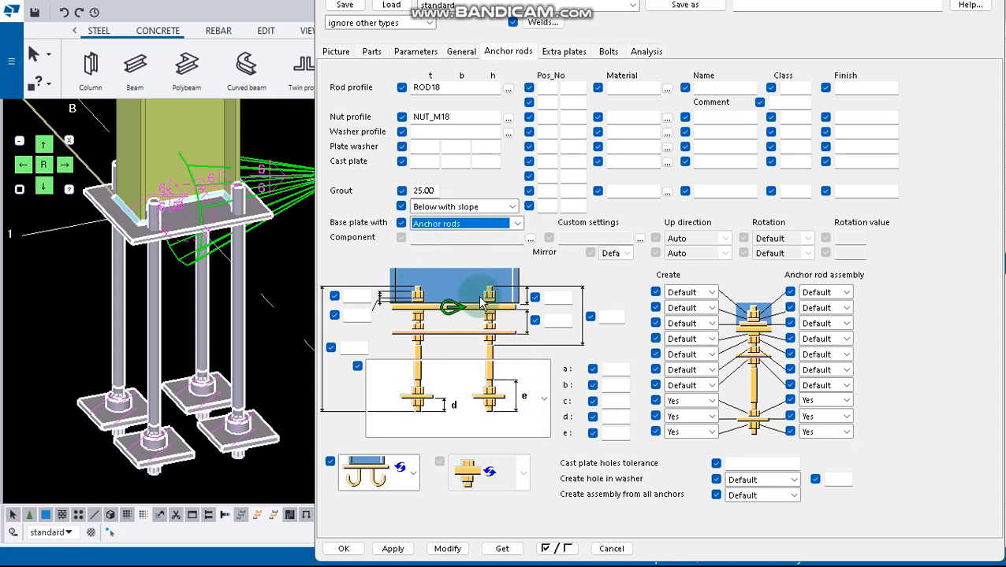
pyautogui.click(542, 398)
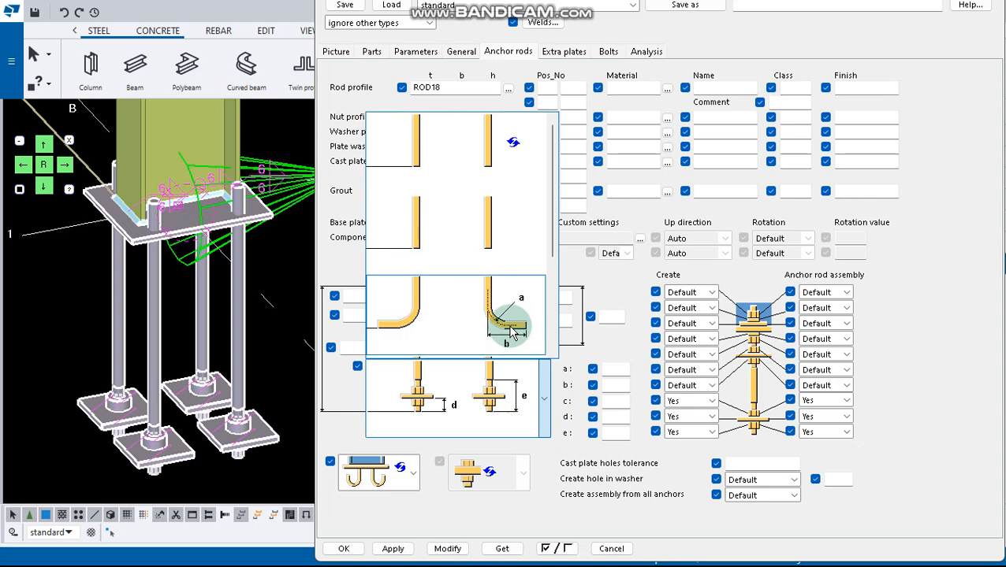
pyautogui.scroll(-1, 514, 295)
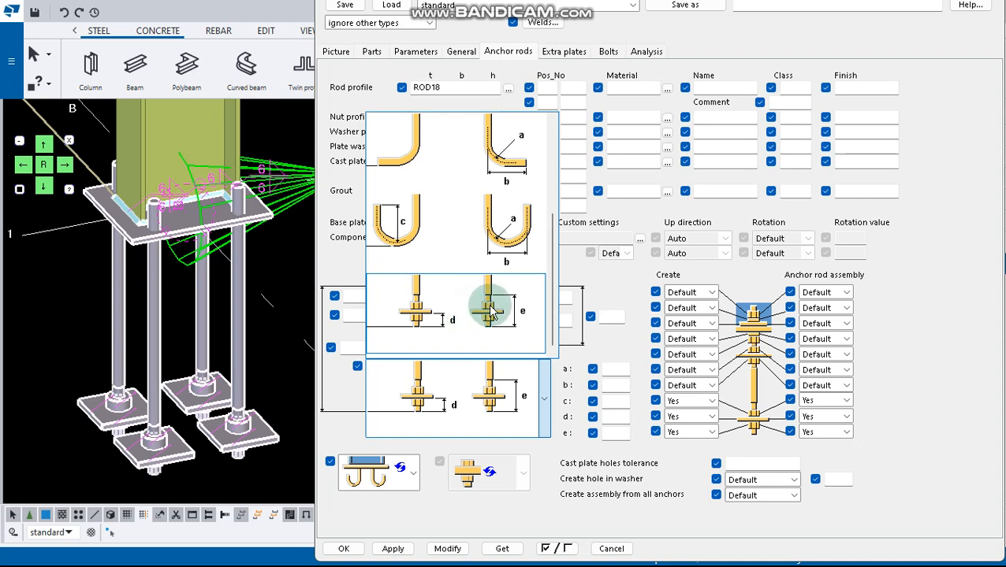
pyautogui.click(490, 309)
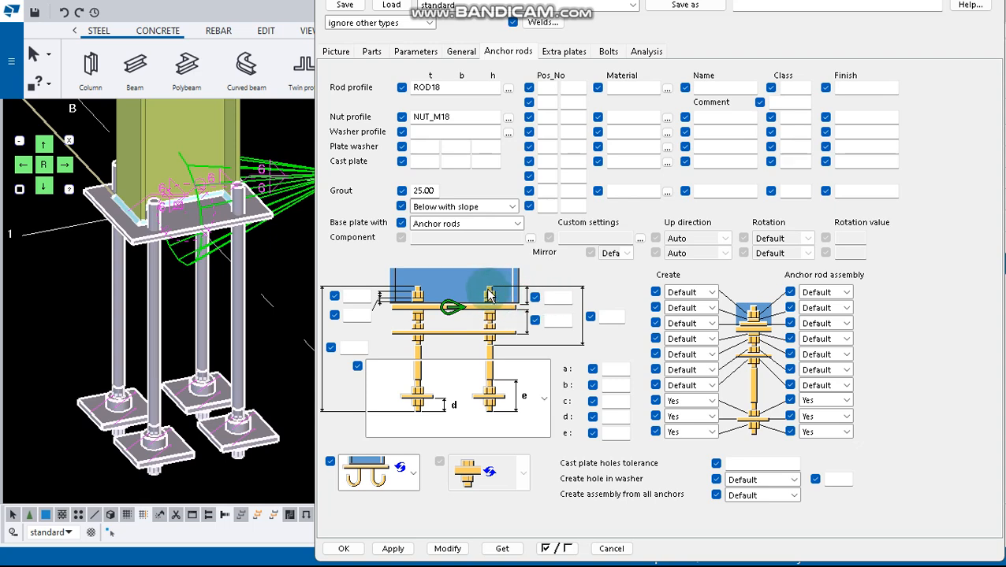
# Set the anchor rods' projection above the base plate to 70 and their total length to 500
pyautogui.click(557, 298)
pyautogui.write('70')
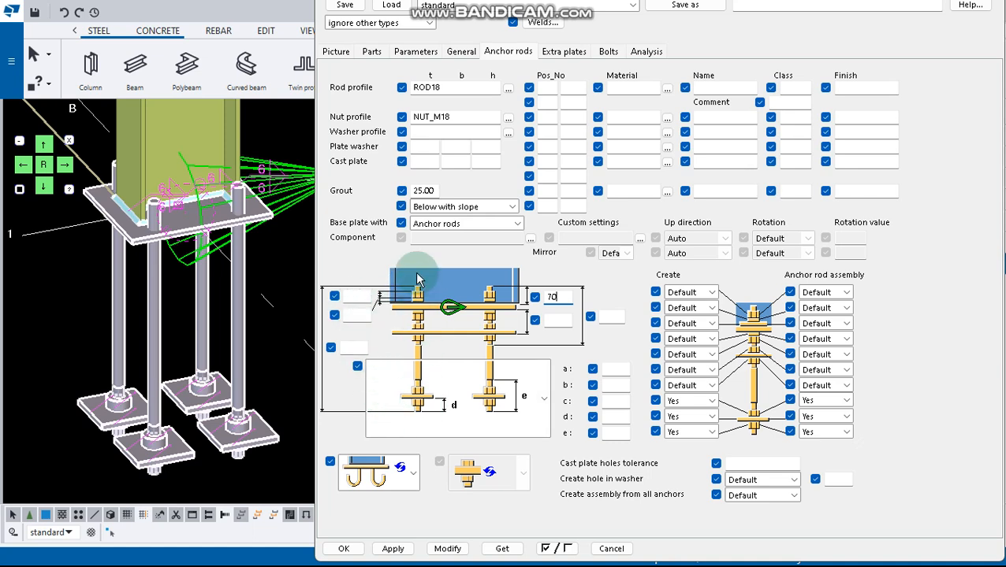
pyautogui.click(349, 347)
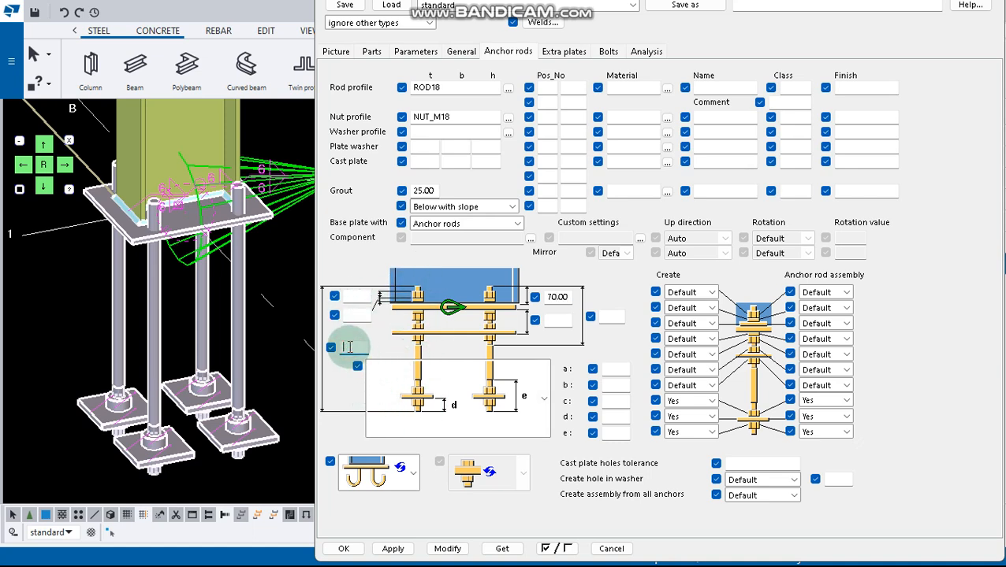
pyautogui.write('500')
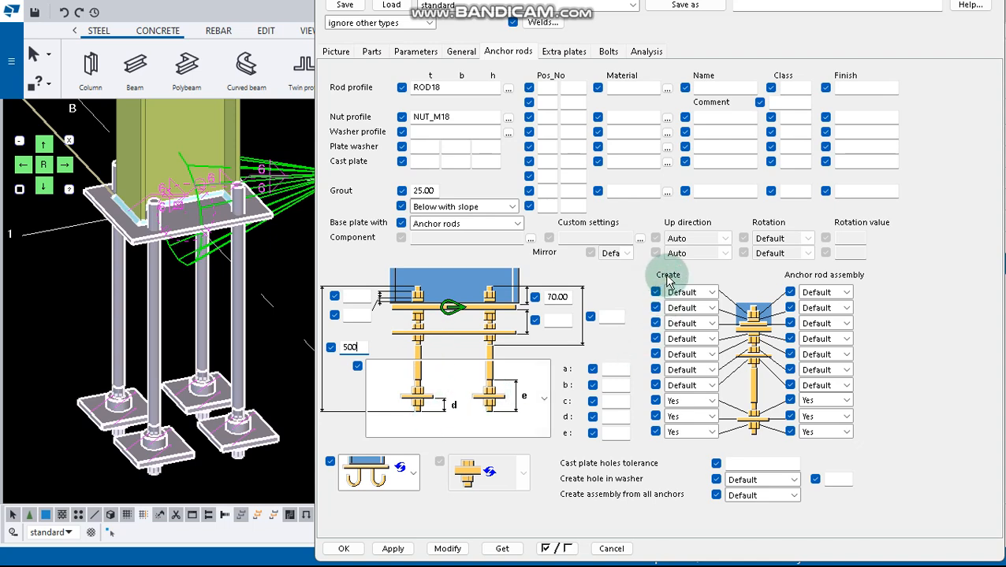
# Set the two uppermost anchor rod parts, the top nut and washer, to Yes for both creation and anchor rod assembly
pyautogui.click(712, 294)
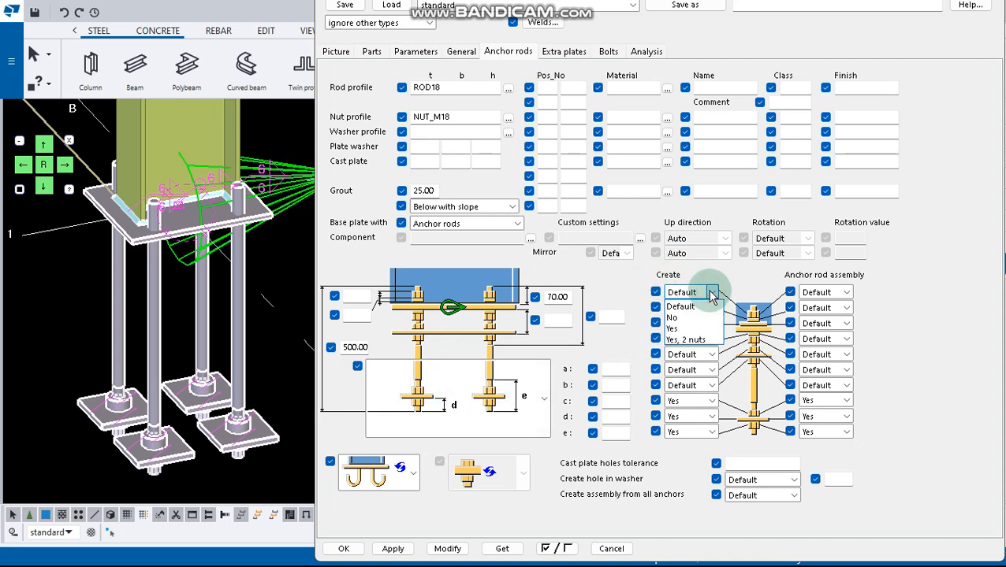
pyautogui.click(675, 329)
pyautogui.click(711, 308)
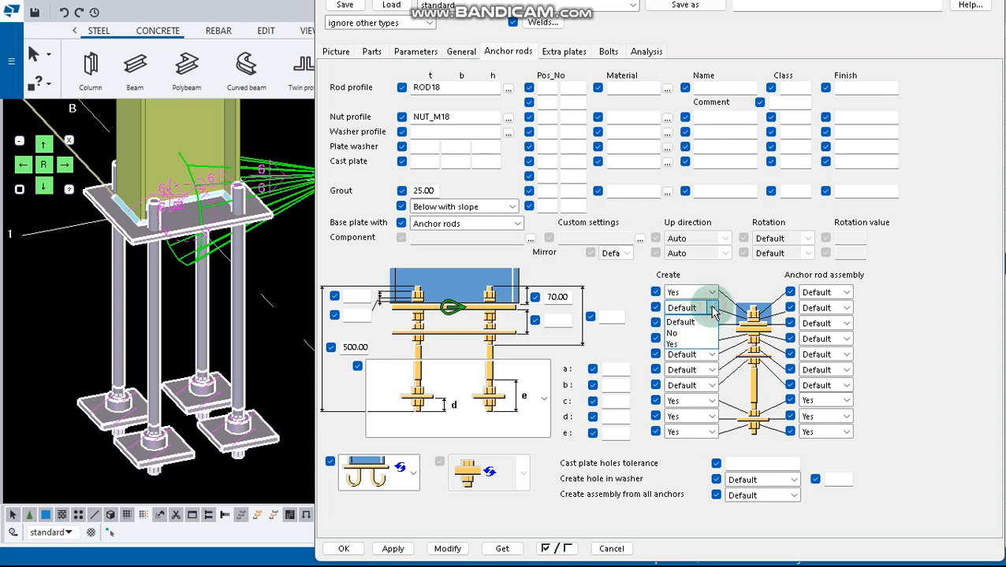
pyautogui.click(674, 344)
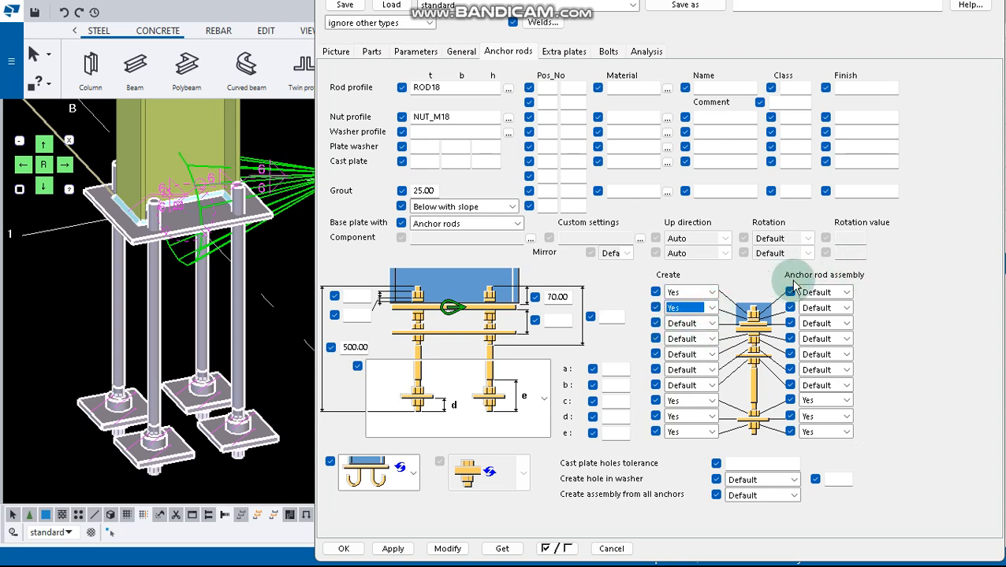
pyautogui.click(847, 292)
pyautogui.click(807, 328)
pyautogui.click(840, 308)
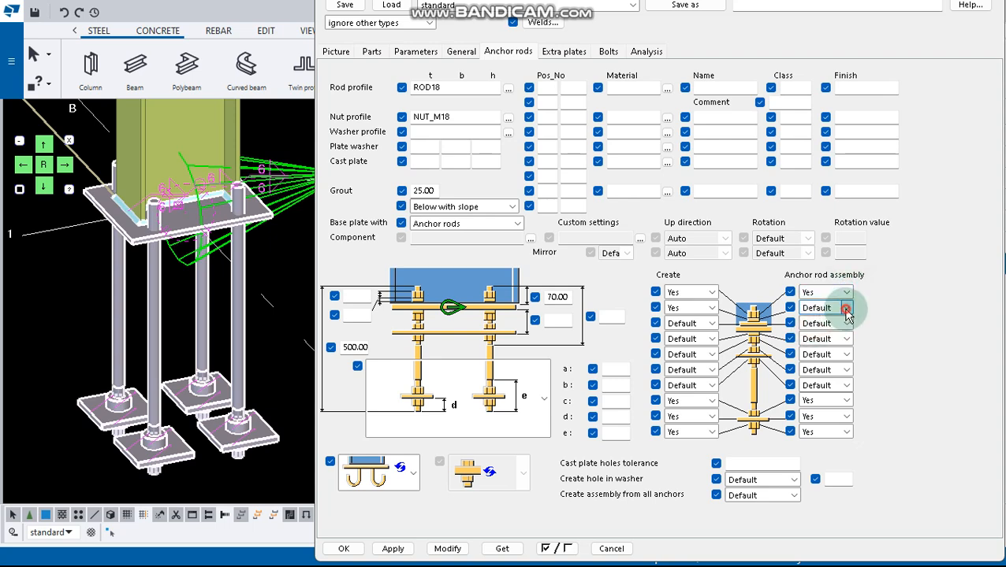
pyautogui.click(818, 340)
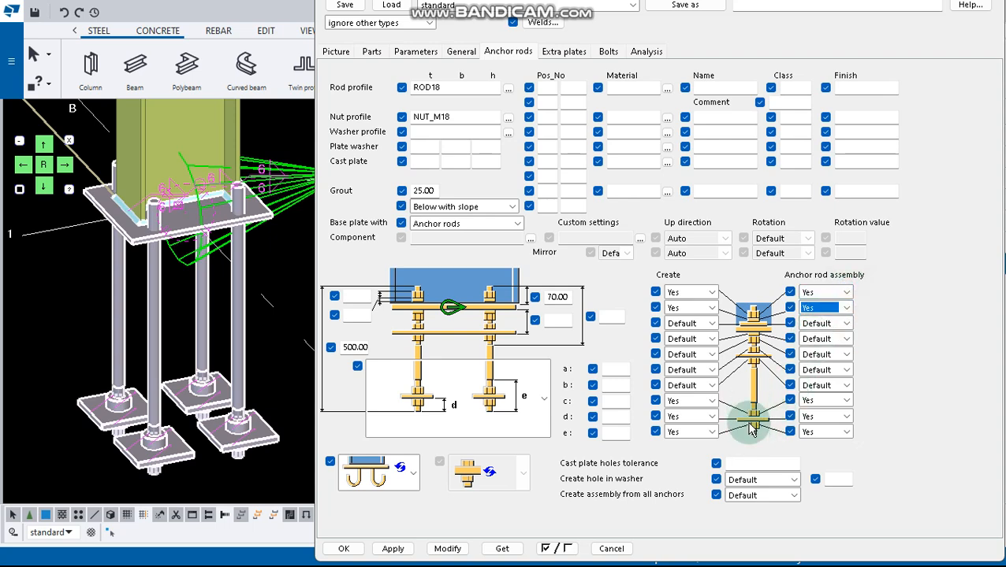
# Set creation of the three lowest anchor rod parts to Yes and apply the settings to the placed base plate connection
pyautogui.click(712, 401)
pyautogui.click(710, 429)
pyautogui.click(713, 417)
pyautogui.click(680, 447)
pyautogui.click(713, 432)
pyautogui.click(682, 464)
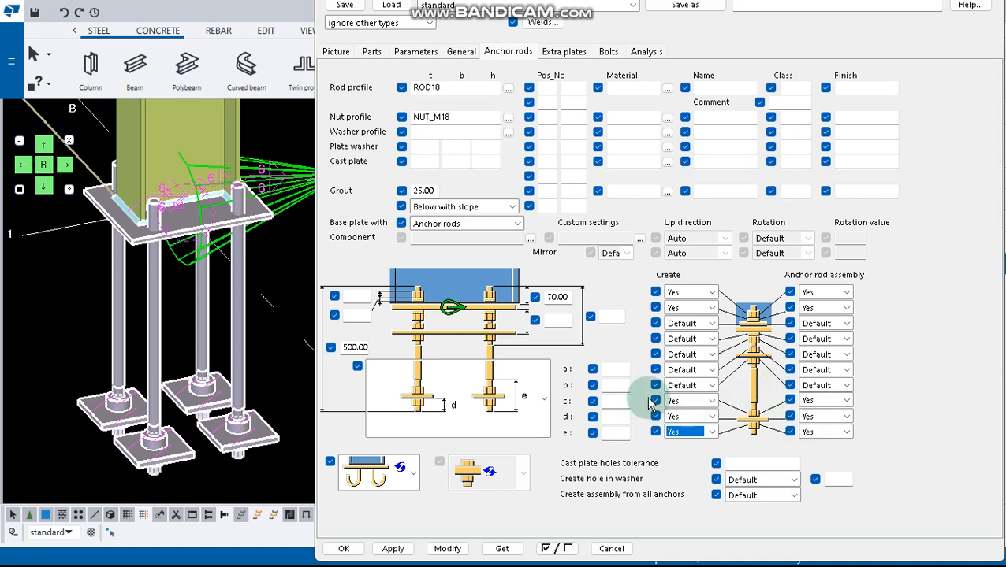
pyautogui.click(462, 541)
pyautogui.click(411, 436)
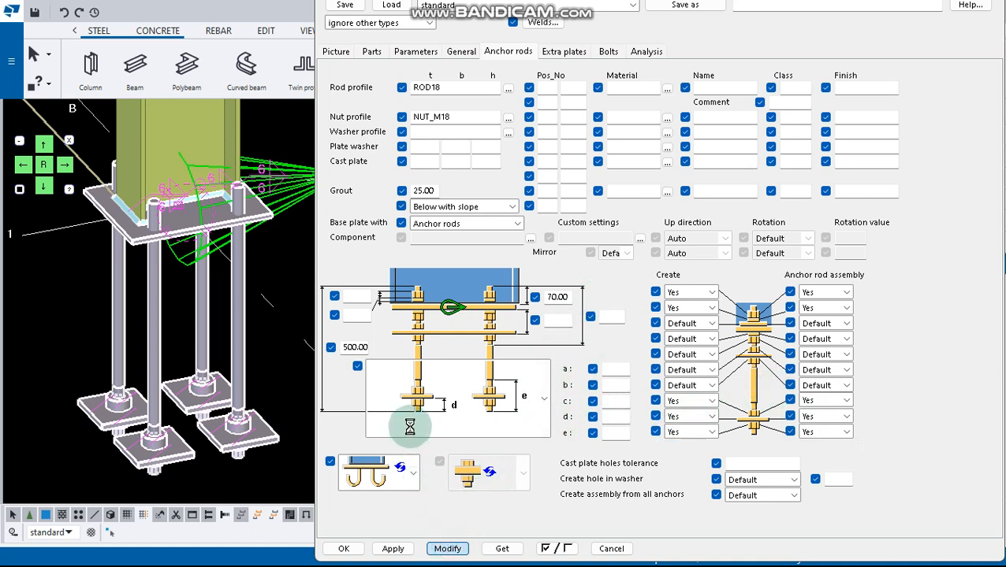
# Examine the modified base plate, sloped grout, top nuts and washers, and the anchor rods' lower plates from several sides in 3D
pyautogui.scroll(3, 129, 223)
pyautogui.scroll(-5, 128, 223)
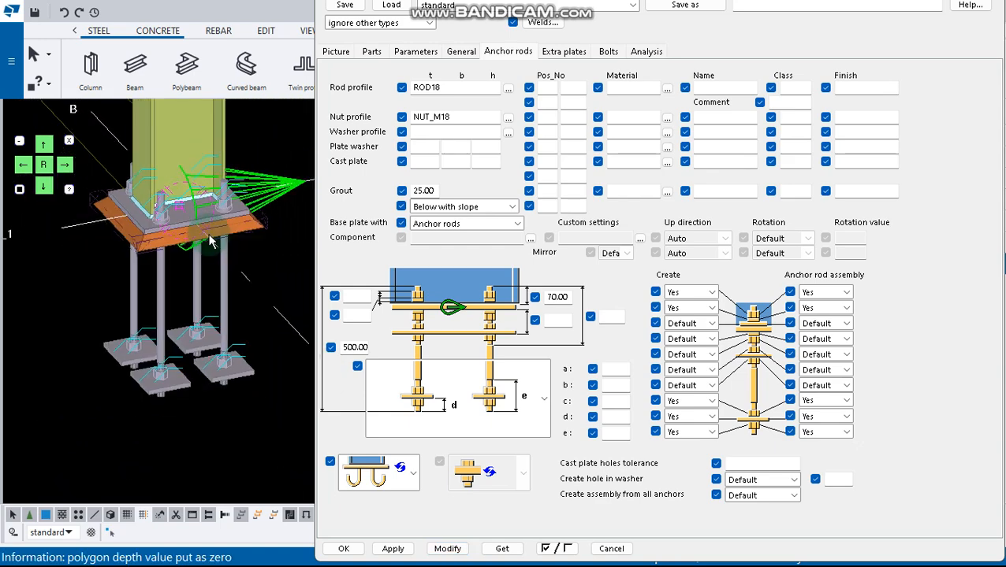
pyautogui.scroll(2, 179, 240)
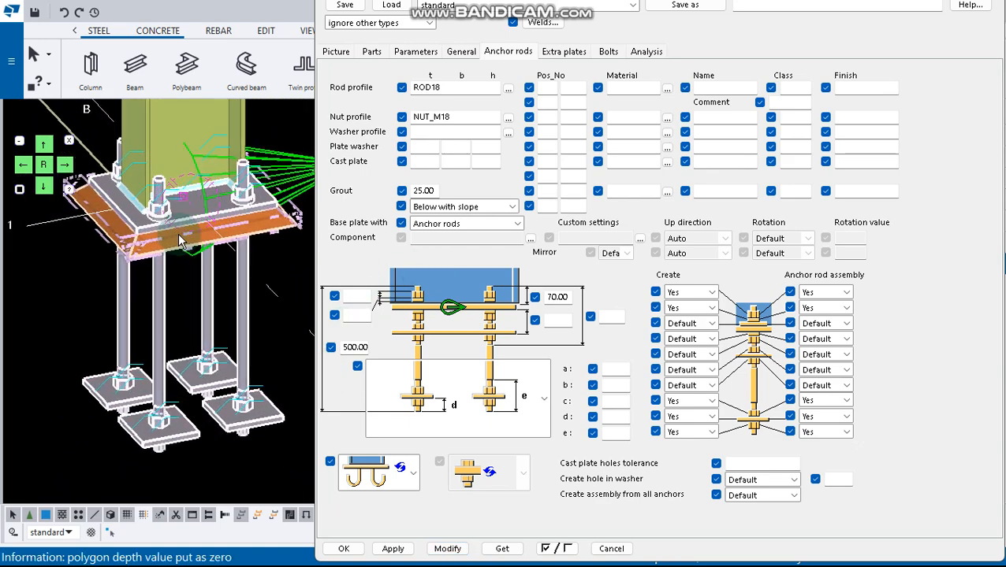
pyautogui.scroll(2, 178, 233)
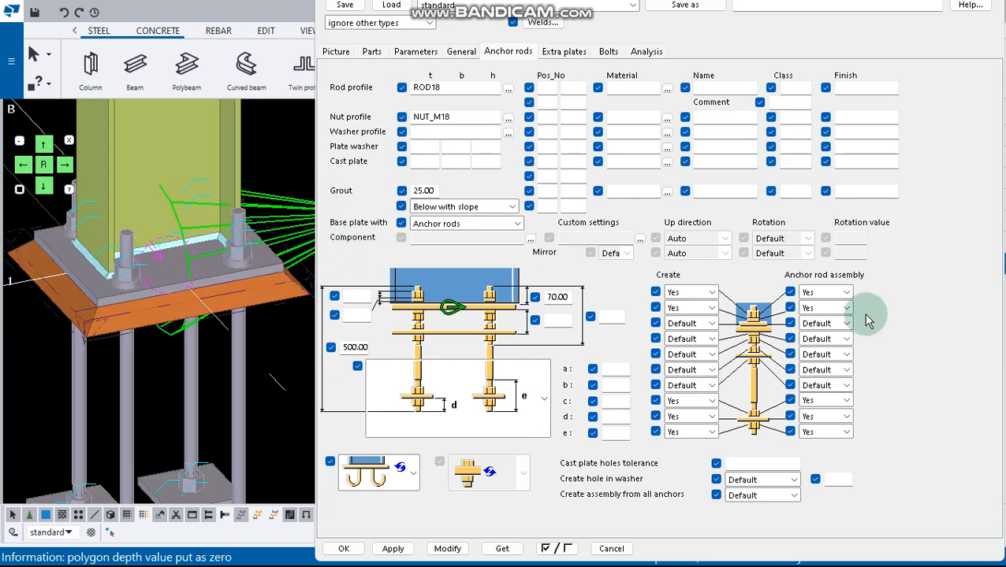
pyautogui.click(64, 166)
pyautogui.click(64, 165)
pyautogui.click(64, 165)
pyautogui.click(63, 165)
pyautogui.scroll(-3, 226, 325)
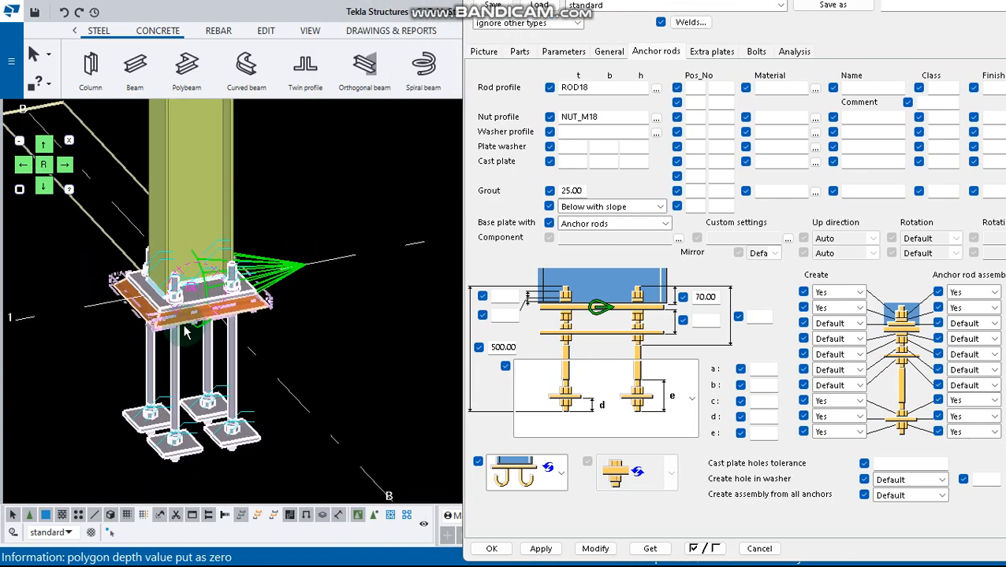
pyautogui.scroll(2, 178, 311)
pyautogui.keyDown('ctrl'); pyautogui.moveTo(180, 310); pyautogui.dragTo(262, 294, button='middle'); pyautogui.keyUp('ctrl')
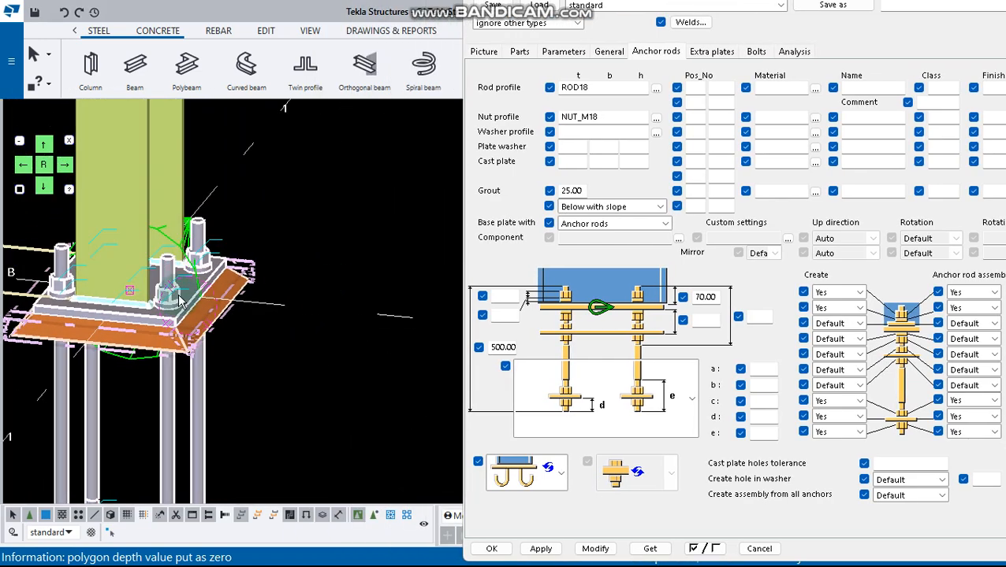
pyautogui.keyDown('ctrl'); pyautogui.moveTo(112, 305); pyautogui.dragTo(358, 327, button='middle'); pyautogui.keyUp('ctrl')
pyautogui.scroll(3, 140, 284)
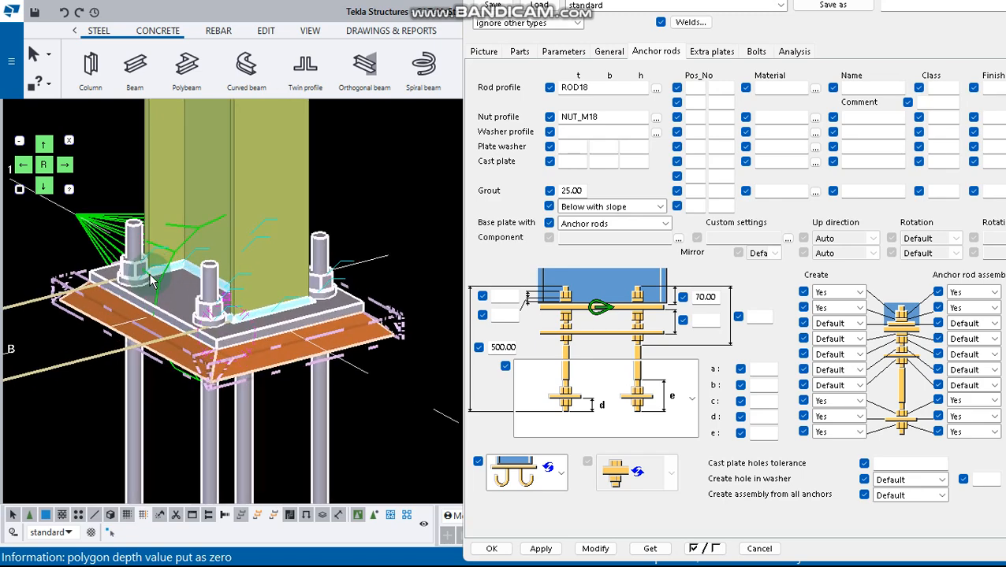
pyautogui.scroll(2, 276, 353)
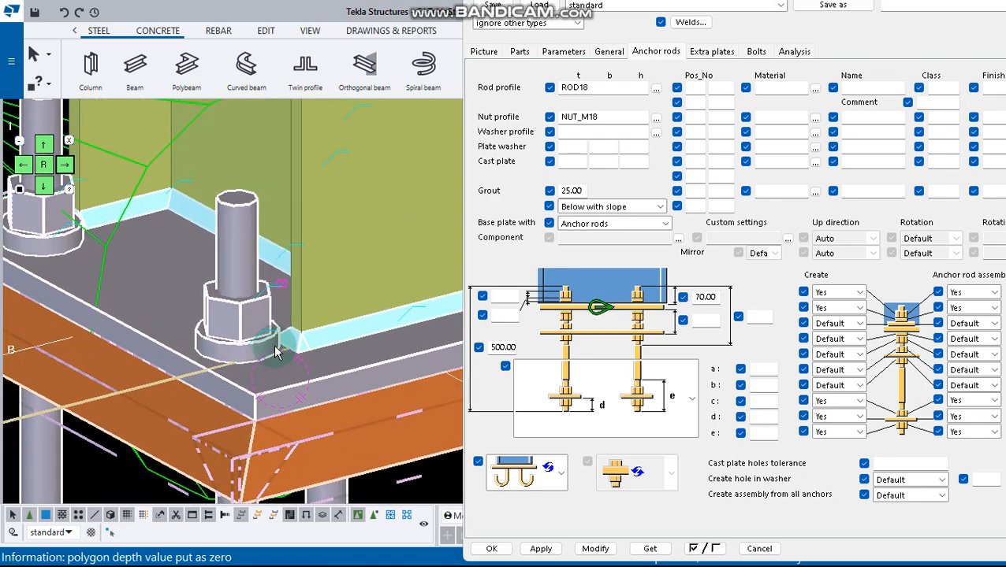
pyautogui.scroll(-4, 166, 395)
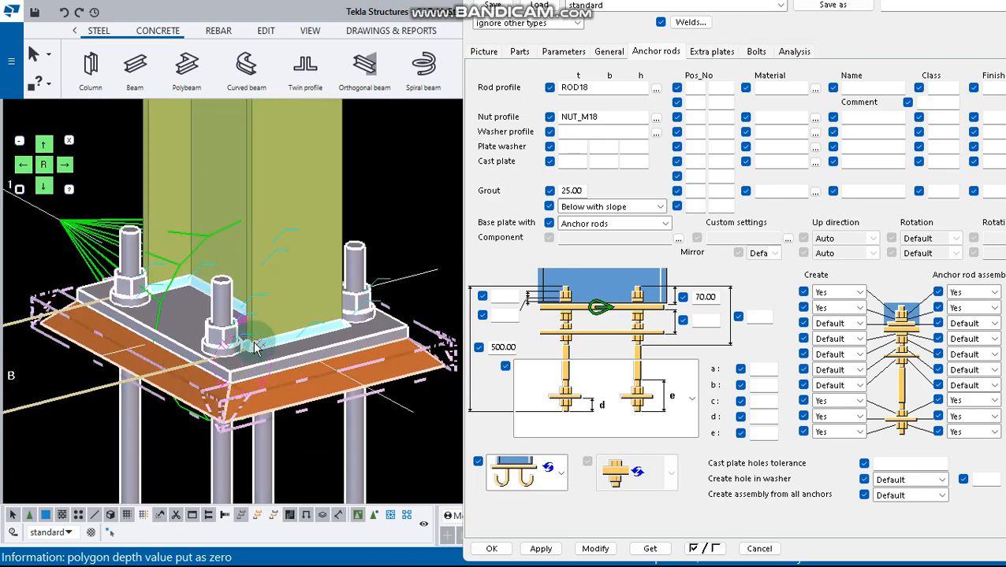
pyautogui.keyDown('ctrl'); pyautogui.moveTo(255, 344); pyautogui.dragTo(228, 346); pyautogui.keyUp('ctrl')
pyautogui.keyDown('ctrl'); pyautogui.moveTo(229, 347); pyautogui.dragTo(153, 359, button='middle'); pyautogui.keyUp('ctrl')
pyautogui.scroll(3, 243, 346)
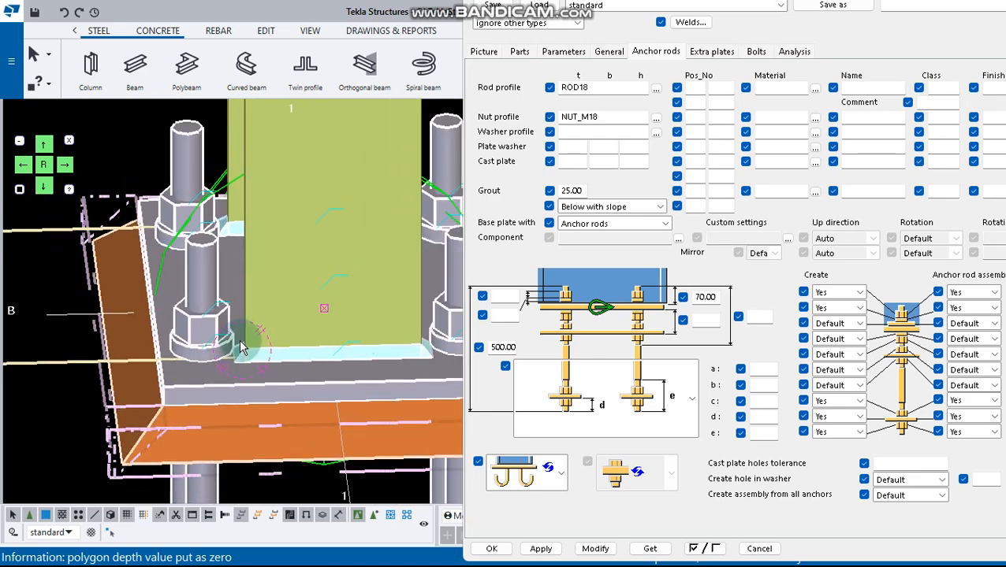
pyautogui.scroll(-4, 242, 347)
pyautogui.keyDown('ctrl'); pyautogui.moveTo(241, 347); pyautogui.dragTo(206, 350, button='middle'); pyautogui.keyUp('ctrl')
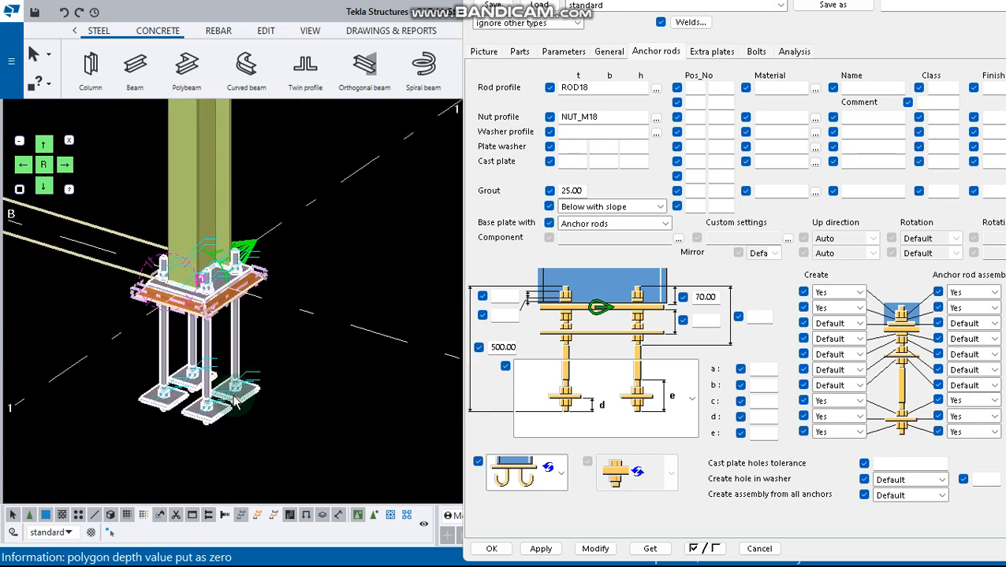
pyautogui.scroll(5, 236, 386)
pyautogui.scroll(-5, 218, 402)
pyautogui.moveTo(230, 392); pyautogui.dragTo(248, 461, button='middle')
pyautogui.scroll(1, 246, 272)
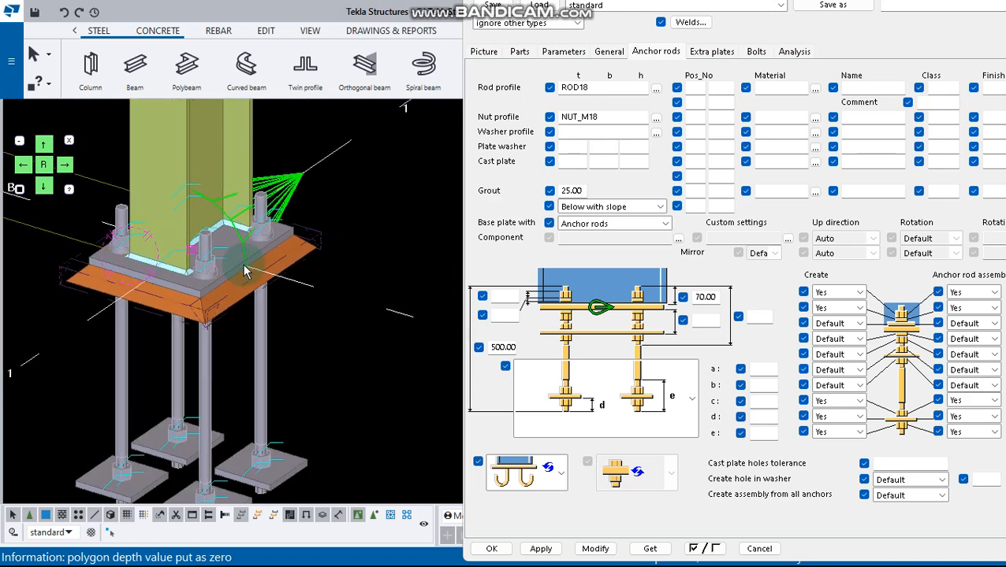
# Examine the base plate's welds, top nuts, washers and sloped grout up close in 3D, and close the connection settings
pyautogui.scroll(4, 246, 272)
pyautogui.scroll(1, 268, 325)
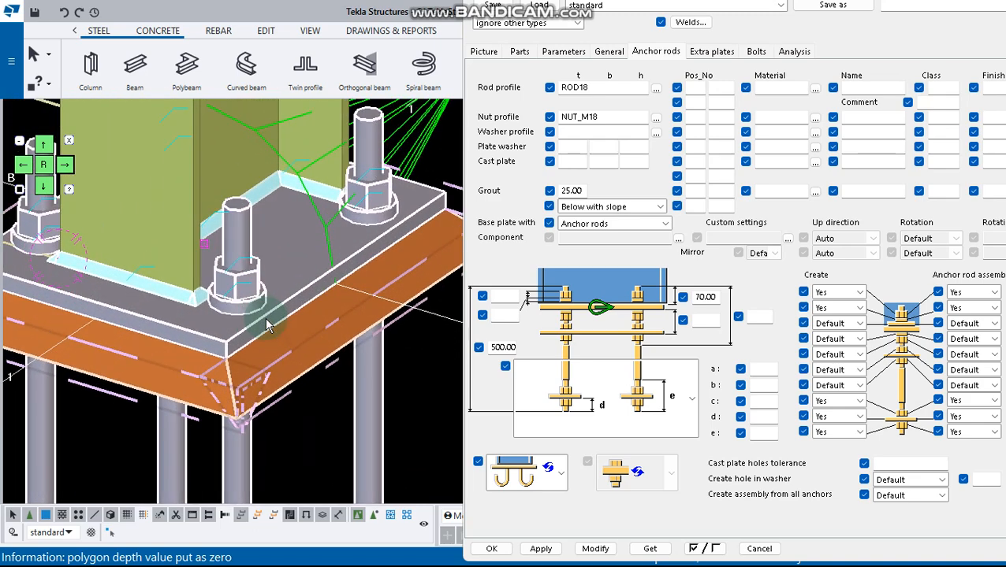
pyautogui.scroll(-3, 268, 325)
pyautogui.scroll(6, 360, 263)
pyautogui.scroll(-2, 360, 264)
pyautogui.scroll(-4, 240, 348)
pyautogui.keyDown('ctrl'); pyautogui.moveTo(222, 331); pyautogui.dragTo(271, 346, button='middle'); pyautogui.keyUp('ctrl')
pyautogui.scroll(2, 287, 339)
pyautogui.scroll(-5, 287, 339)
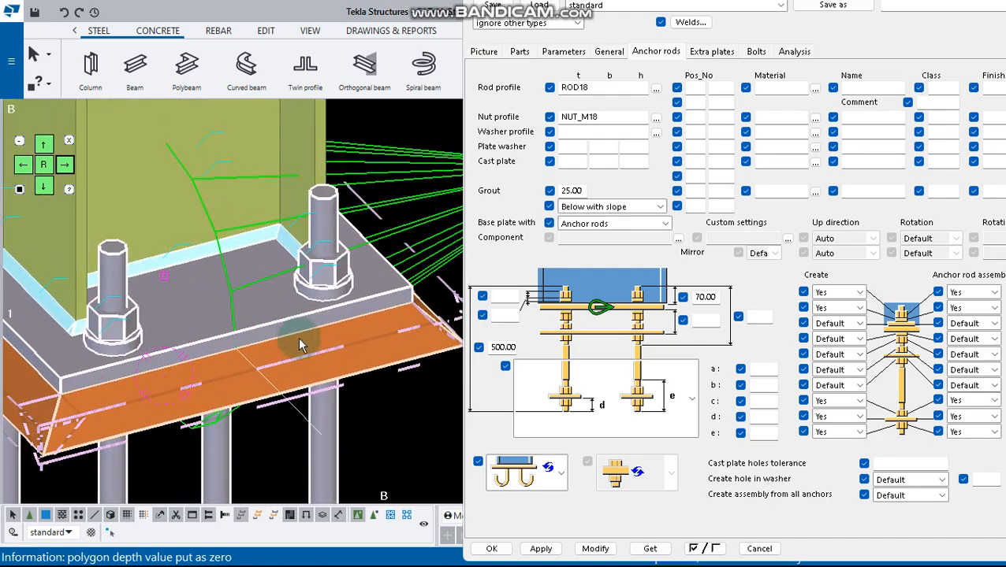
pyautogui.scroll(5, 265, 371)
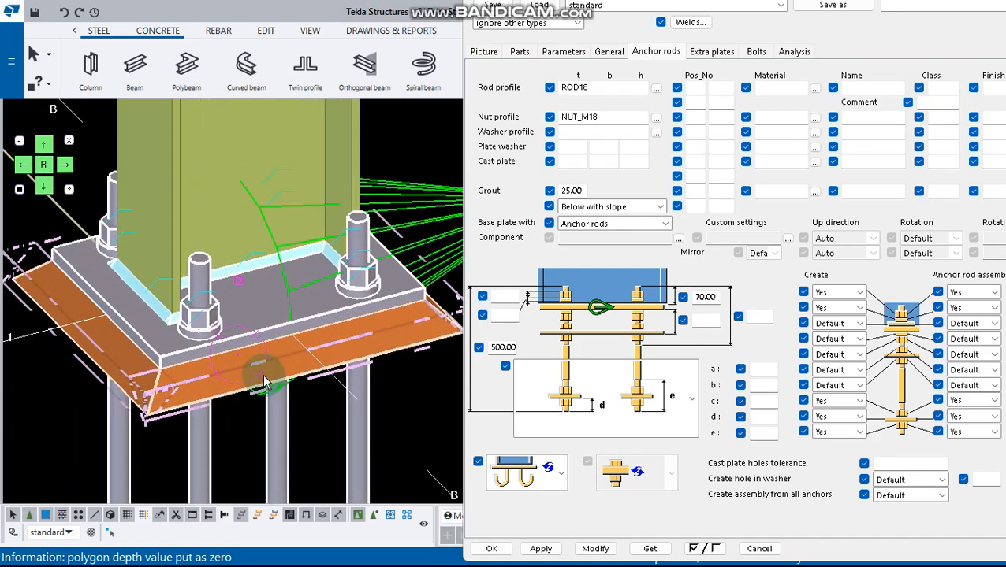
pyautogui.click(266, 250)
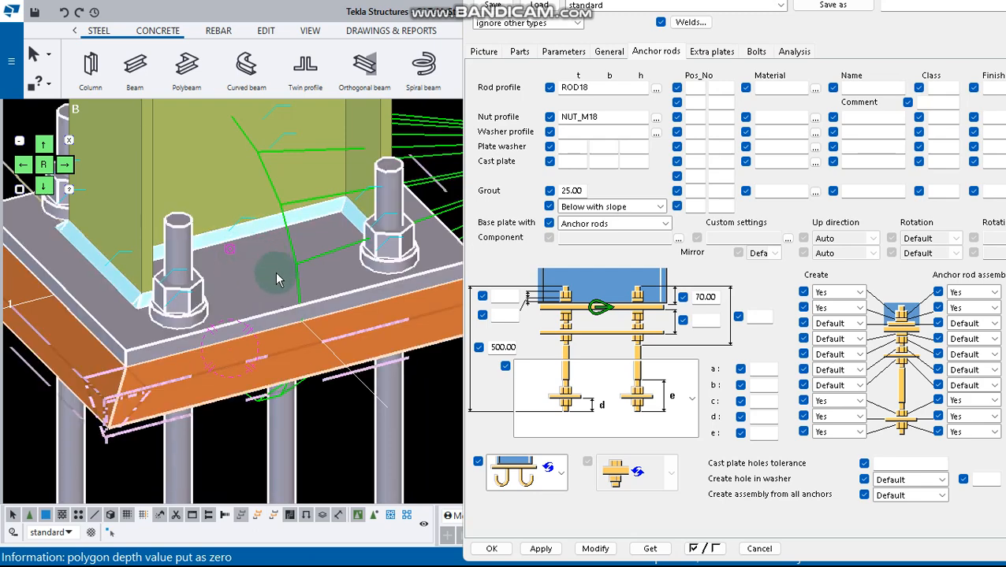
pyautogui.click(259, 269)
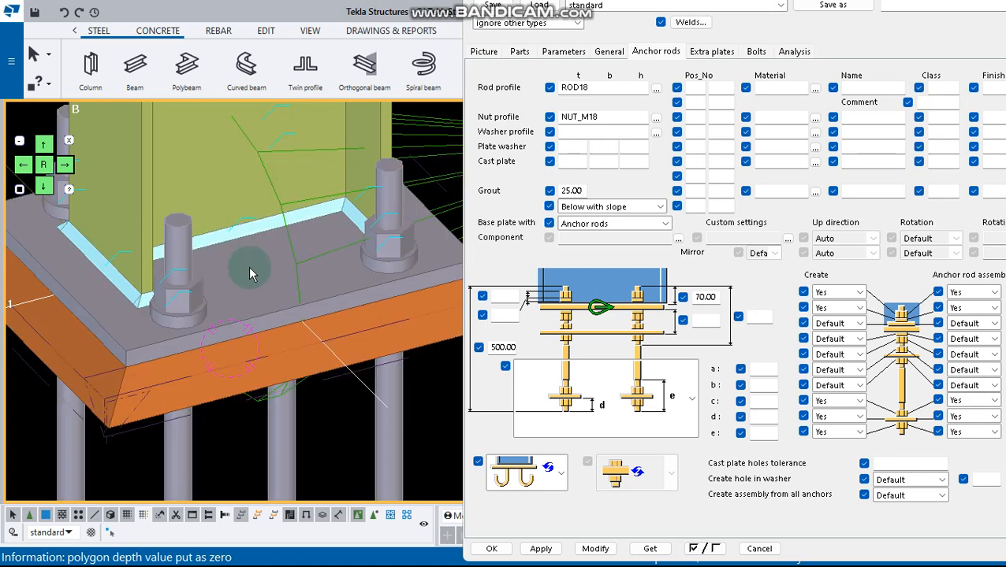
pyautogui.scroll(1, 248, 273)
pyautogui.scroll(2, 248, 278)
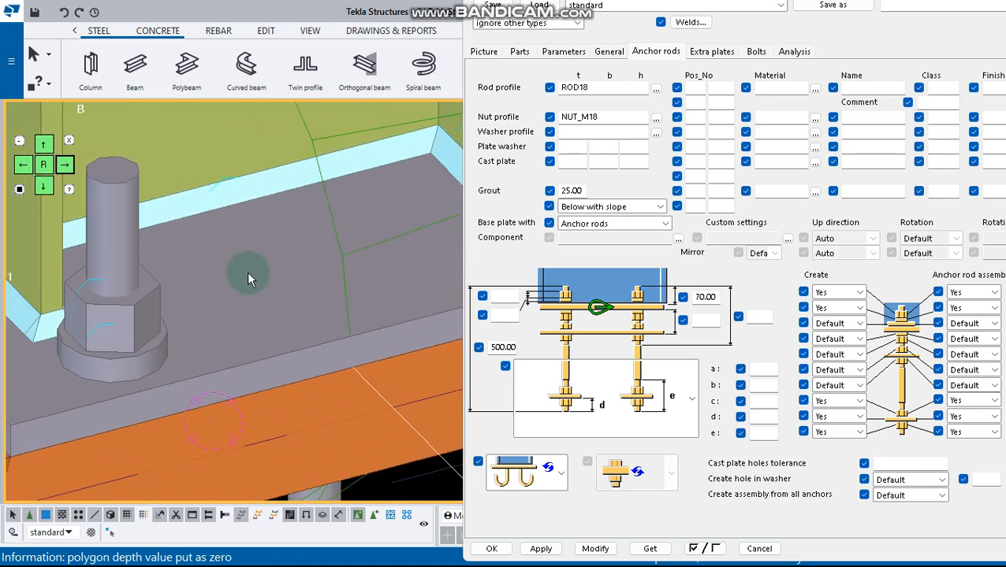
pyautogui.scroll(-4, 249, 278)
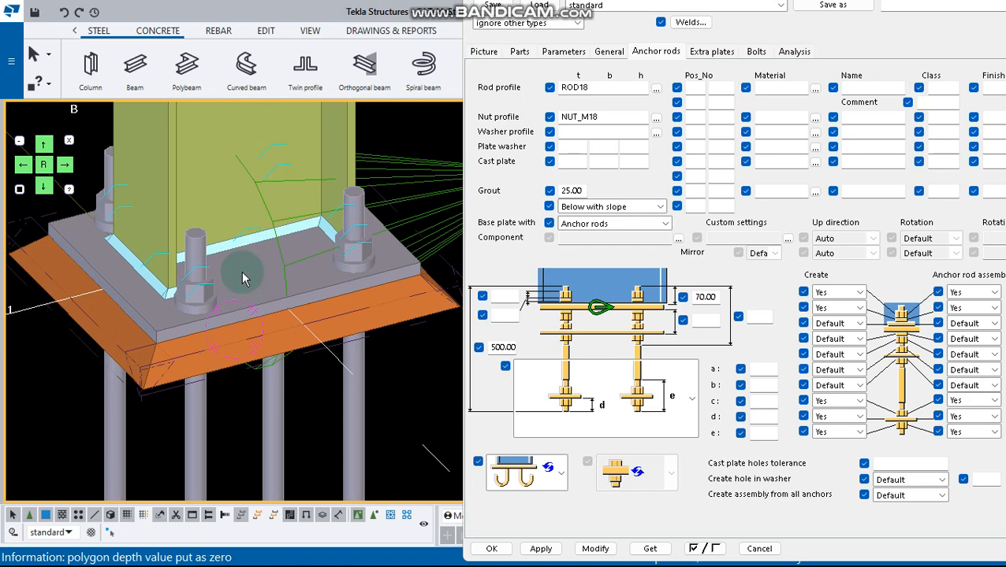
pyautogui.scroll(-6, 256, 284)
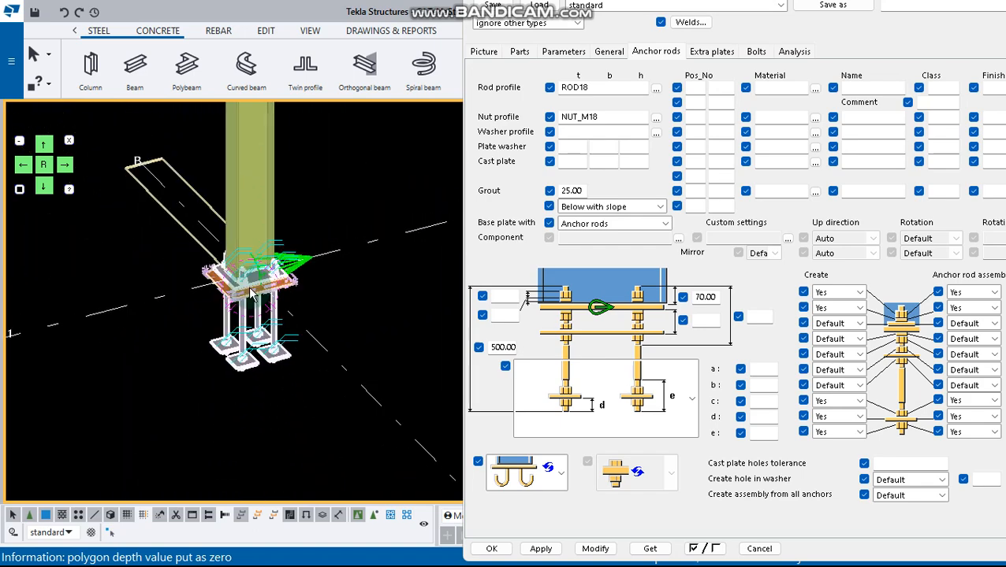
pyautogui.scroll(5, 253, 292)
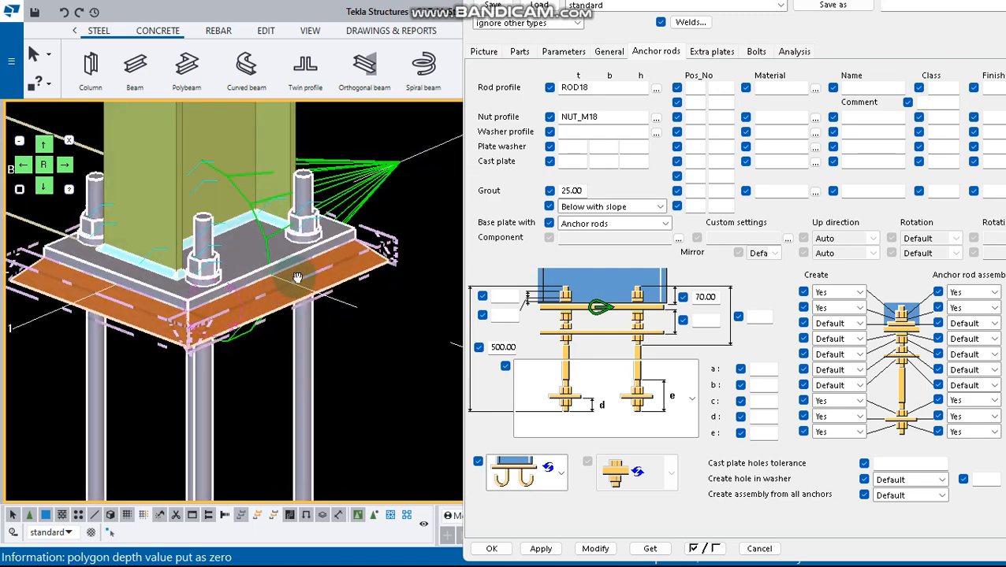
pyautogui.keyDown('ctrl'); pyautogui.moveTo(195, 296); pyautogui.dragTo(383, 288, button='middle'); pyautogui.keyUp('ctrl')
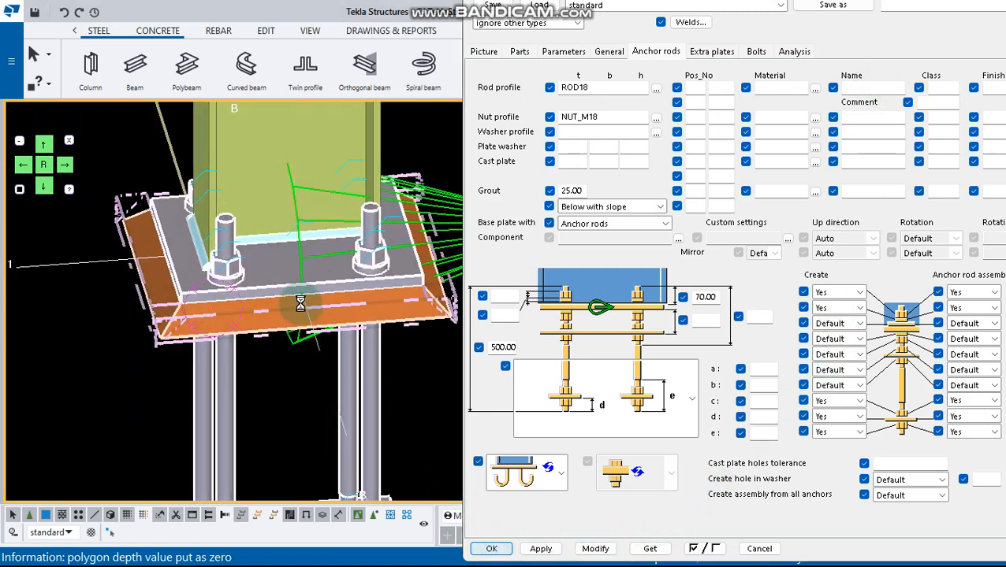
# Examine the complete column base, from the plate and grout down to the anchor rods' lower plates, from several sides
pyautogui.scroll(-4, 294, 247)
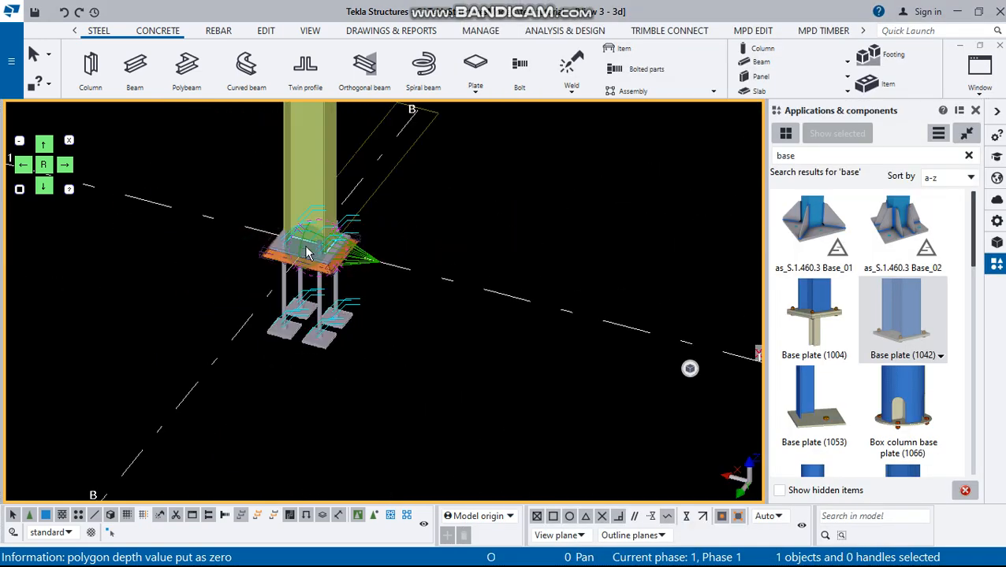
pyautogui.scroll(3, 325, 264)
pyautogui.scroll(-2, 317, 274)
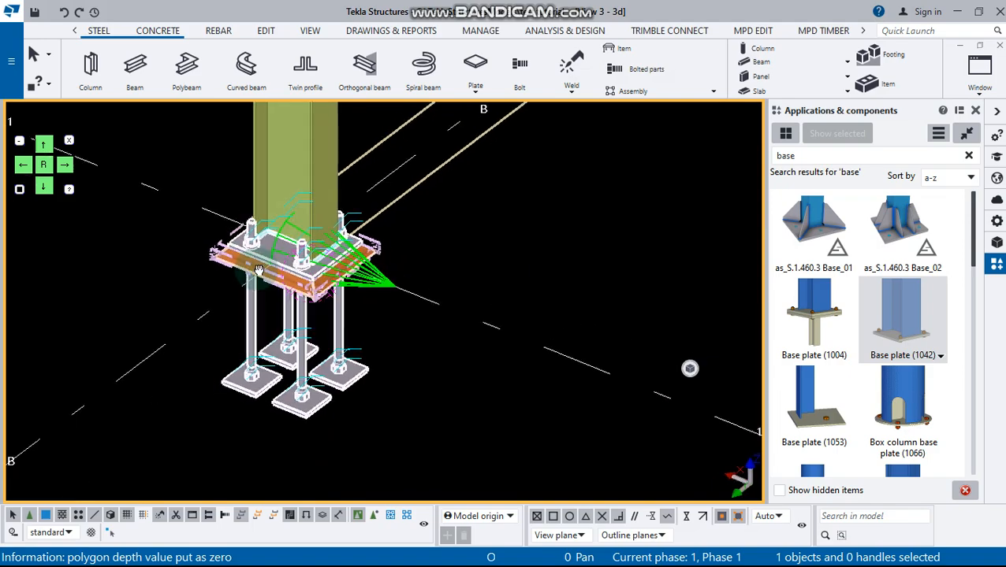
pyautogui.scroll(4, 297, 254)
pyautogui.scroll(-3, 326, 243)
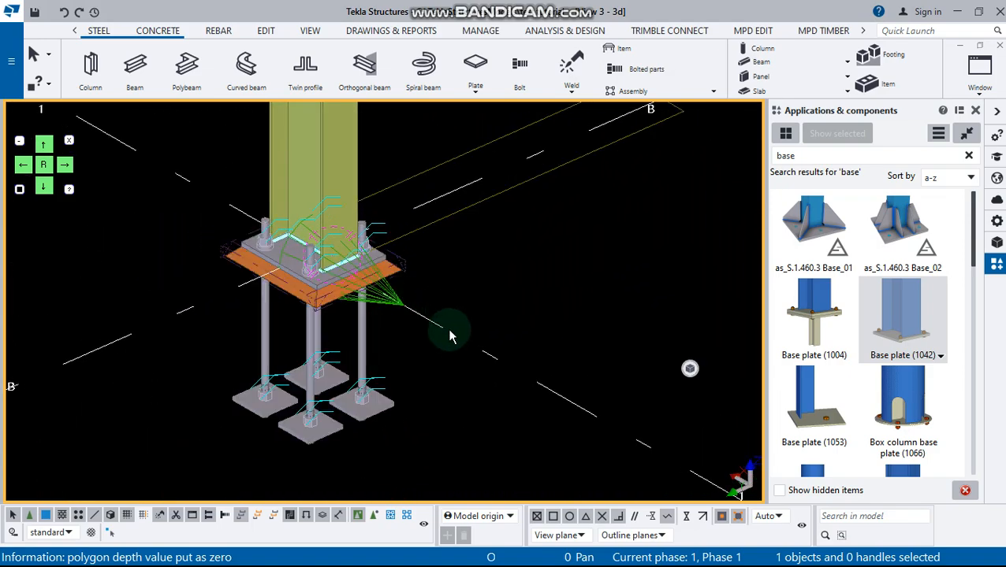
pyautogui.scroll(4, 347, 405)
pyautogui.scroll(-3, 341, 406)
pyautogui.scroll(5, 359, 394)
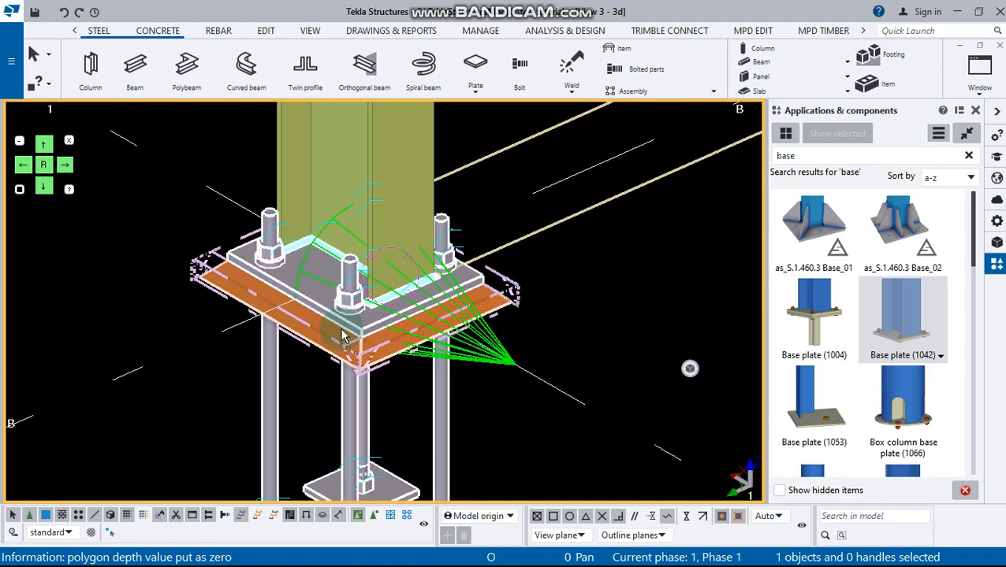
pyautogui.scroll(-6, 343, 334)
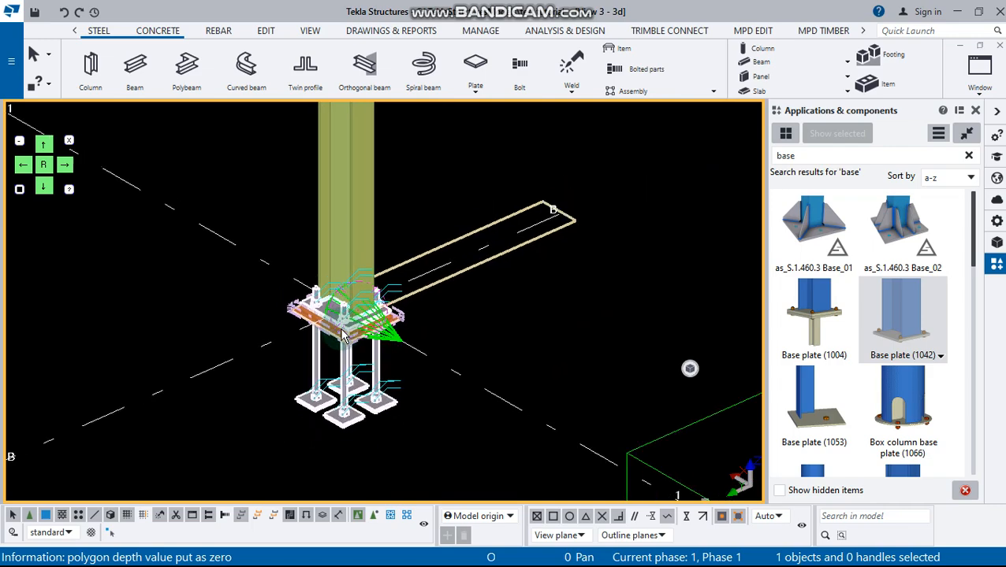
pyautogui.scroll(5, 346, 352)
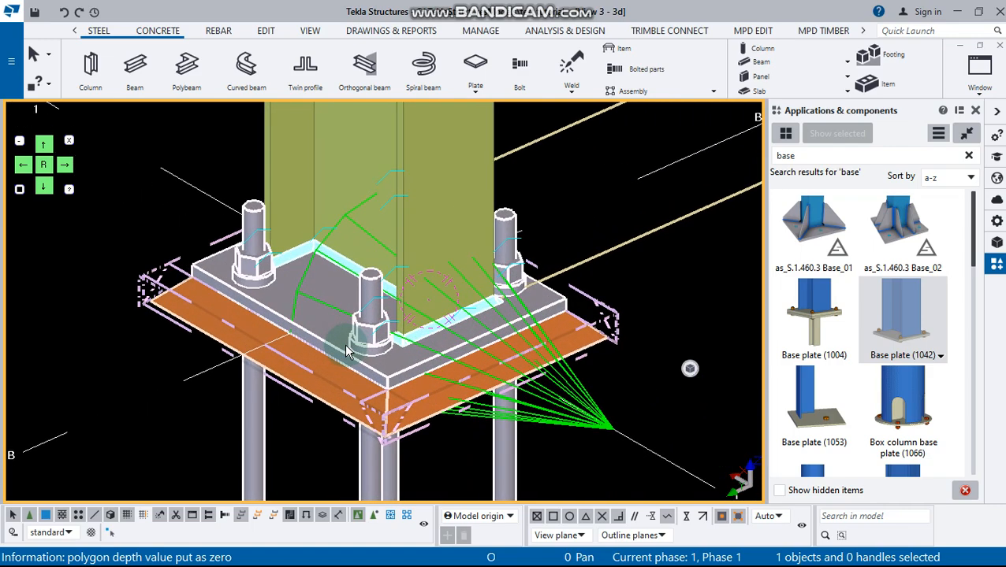
pyautogui.scroll(-4, 346, 353)
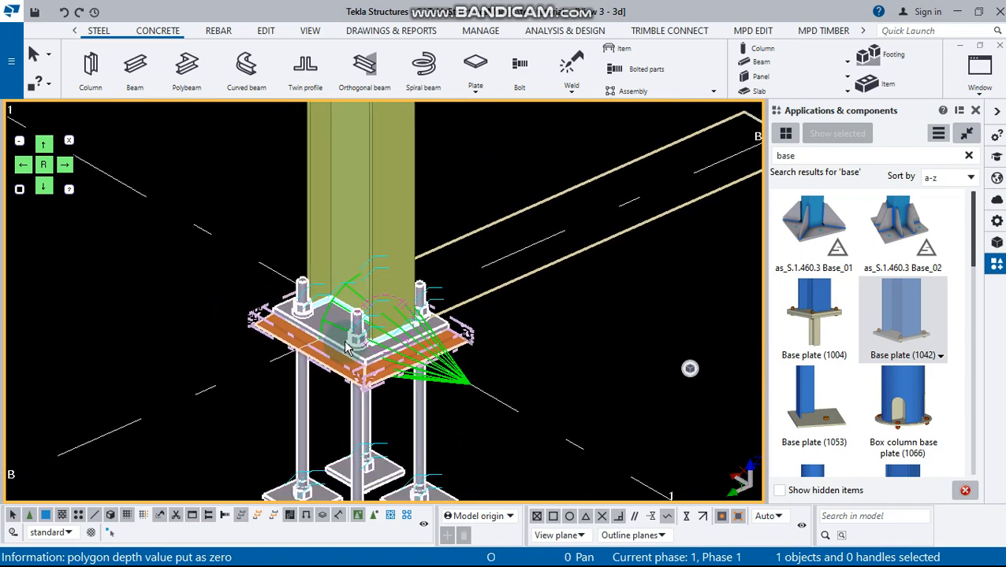
pyautogui.scroll(4, 344, 347)
pyautogui.scroll(-4, 344, 347)
pyautogui.scroll(3, 345, 347)
pyautogui.moveTo(388, 350); pyautogui.dragTo(311, 315, button='middle')
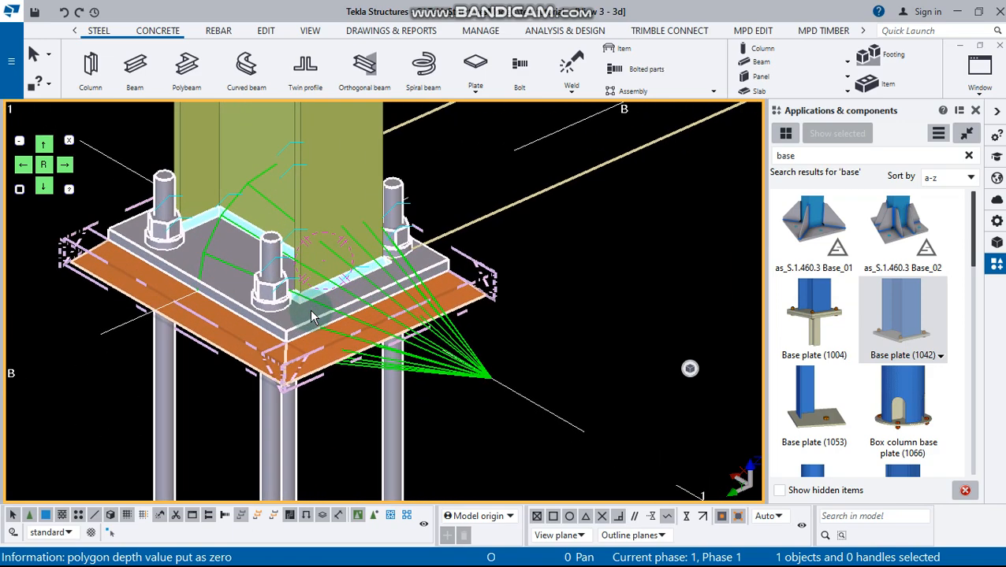
pyautogui.scroll(1, 311, 316)
pyautogui.scroll(-3, 309, 308)
pyautogui.scroll(4, 289, 314)
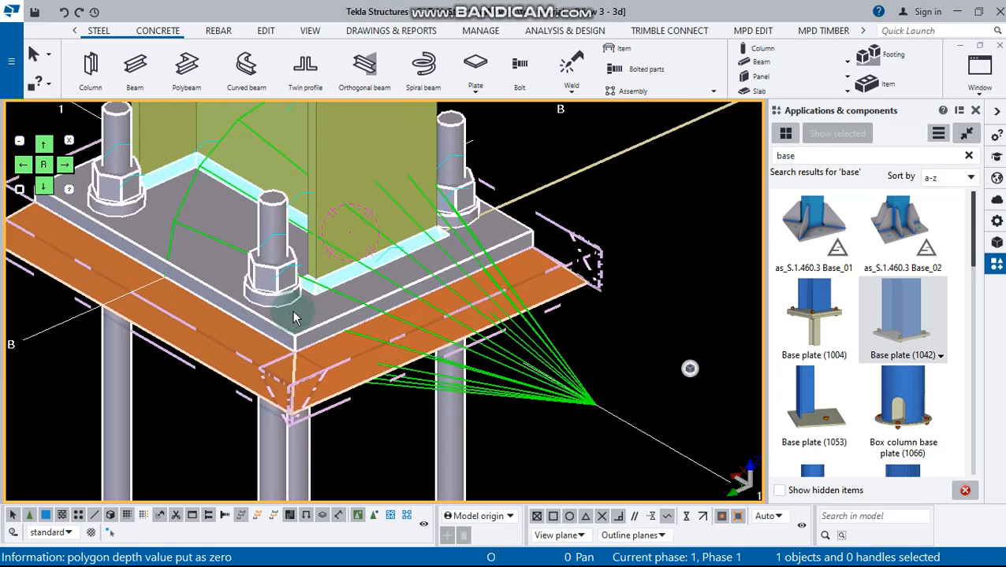
pyautogui.scroll(-3, 308, 307)
pyautogui.keyDown('ctrl'); pyautogui.moveTo(308, 307); pyautogui.dragTo(290, 287, button='middle'); pyautogui.keyUp('ctrl')
pyautogui.scroll(-3, 418, 290)
pyautogui.moveTo(428, 356); pyautogui.dragTo(394, 319, button='middle')
pyautogui.scroll(3, 392, 320)
pyautogui.scroll(-5, 390, 320)
pyautogui.scroll(5, 457, 331)
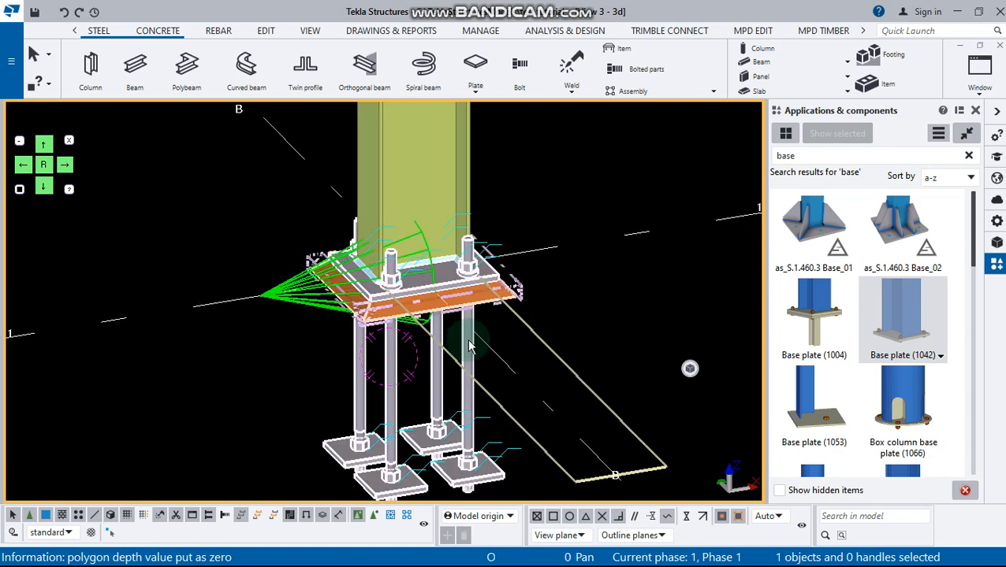
pyautogui.scroll(-3, 451, 342)
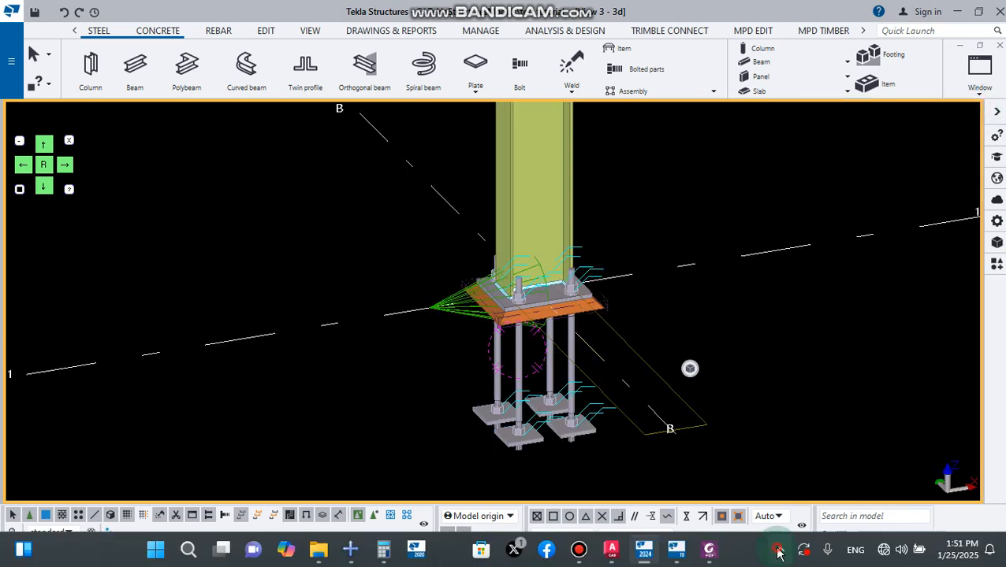
pyautogui.click(778, 551)
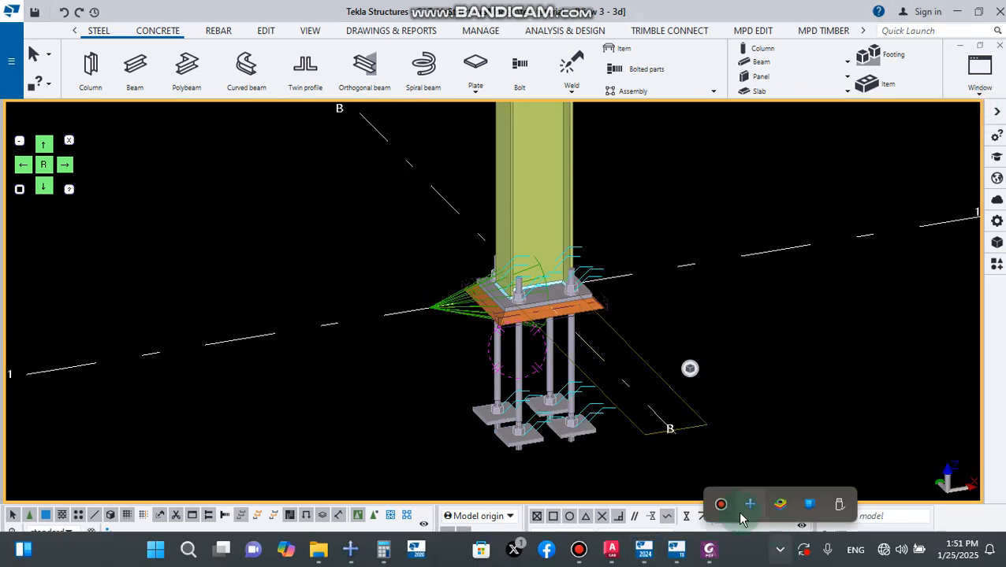